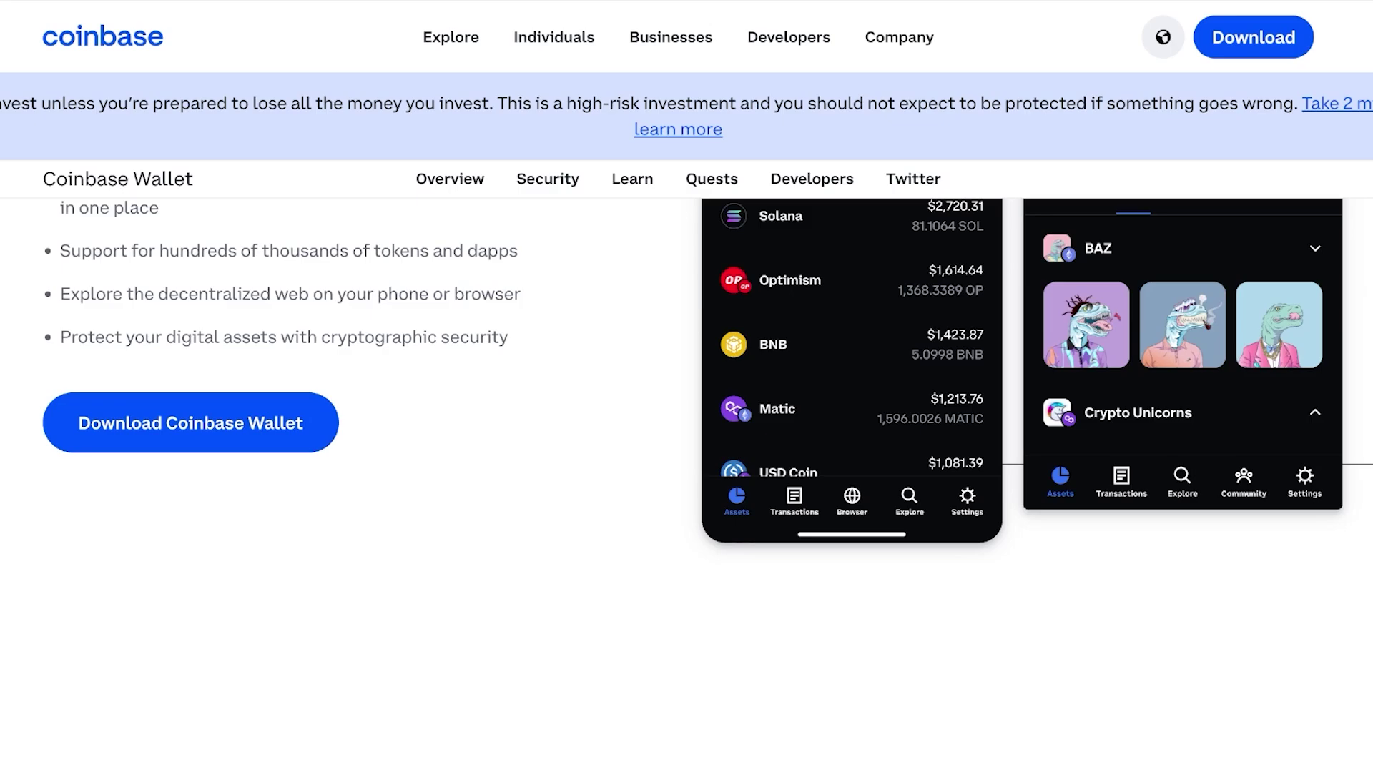
# Scroll the Coinbase page to the Coinbase Wallet download cards, including Get Started on Web.
pyautogui.scroll(6, 687, 386)
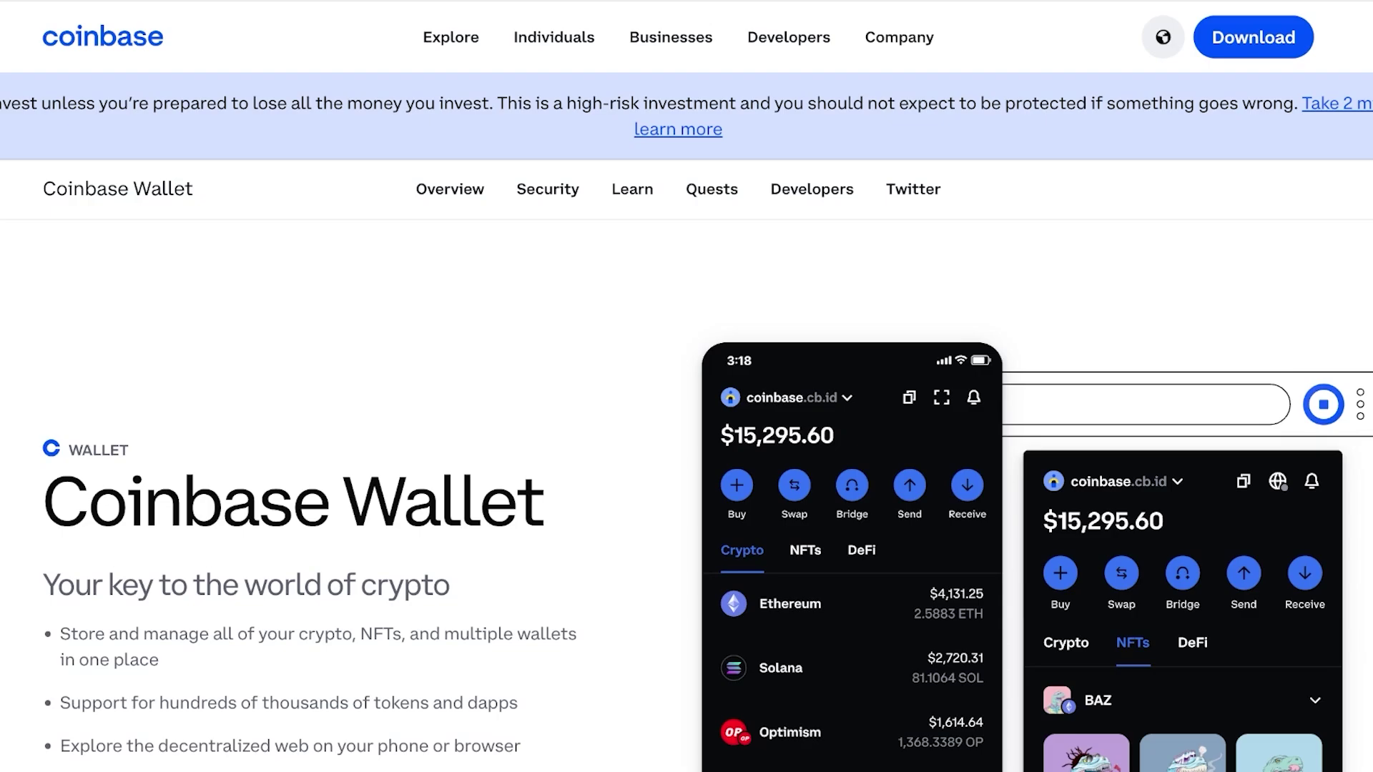
pyautogui.scroll(-6, 687, 386)
pyautogui.scroll(6, 686, 386)
pyautogui.scroll(-1, 686, 387)
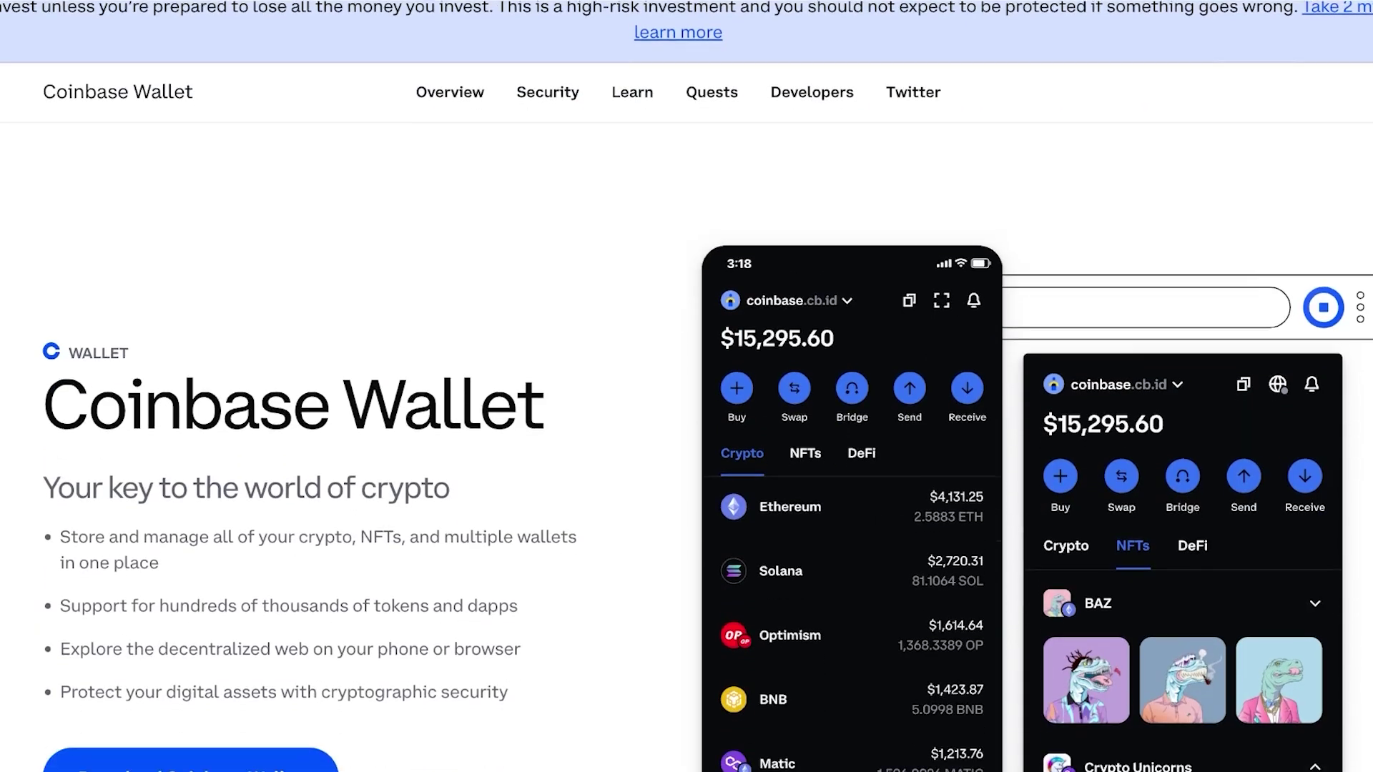
pyautogui.scroll(-2, 686, 386)
pyautogui.scroll(5, 686, 386)
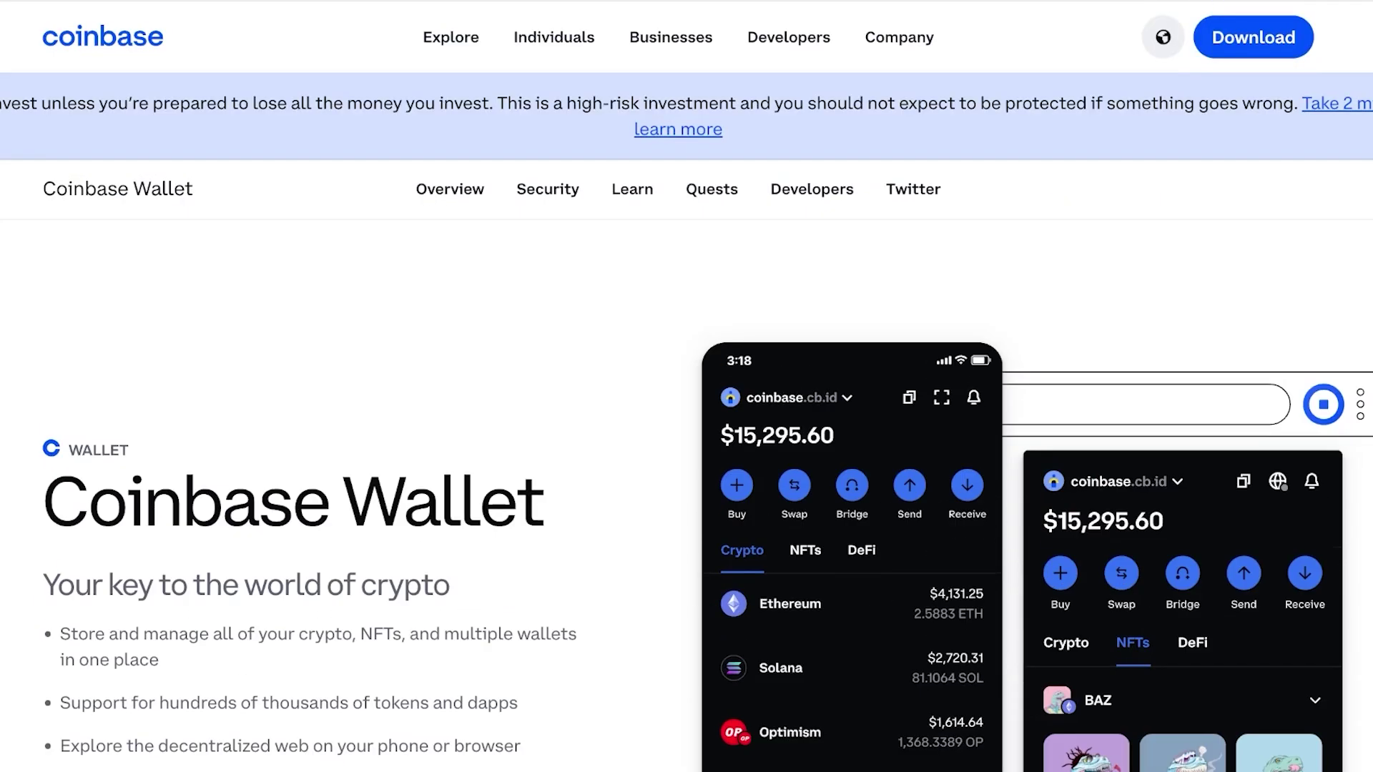
pyautogui.scroll(-5, 686, 386)
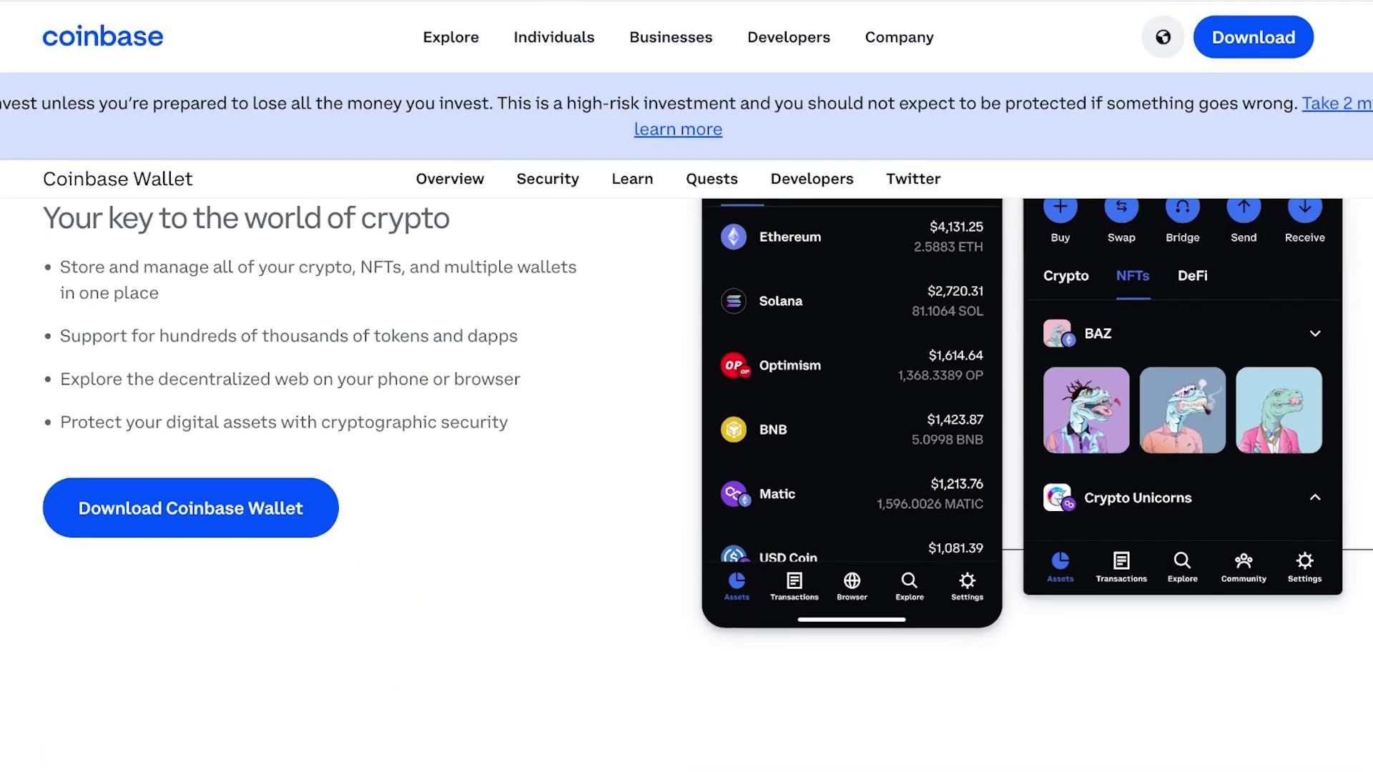
pyautogui.scroll(5, 686, 386)
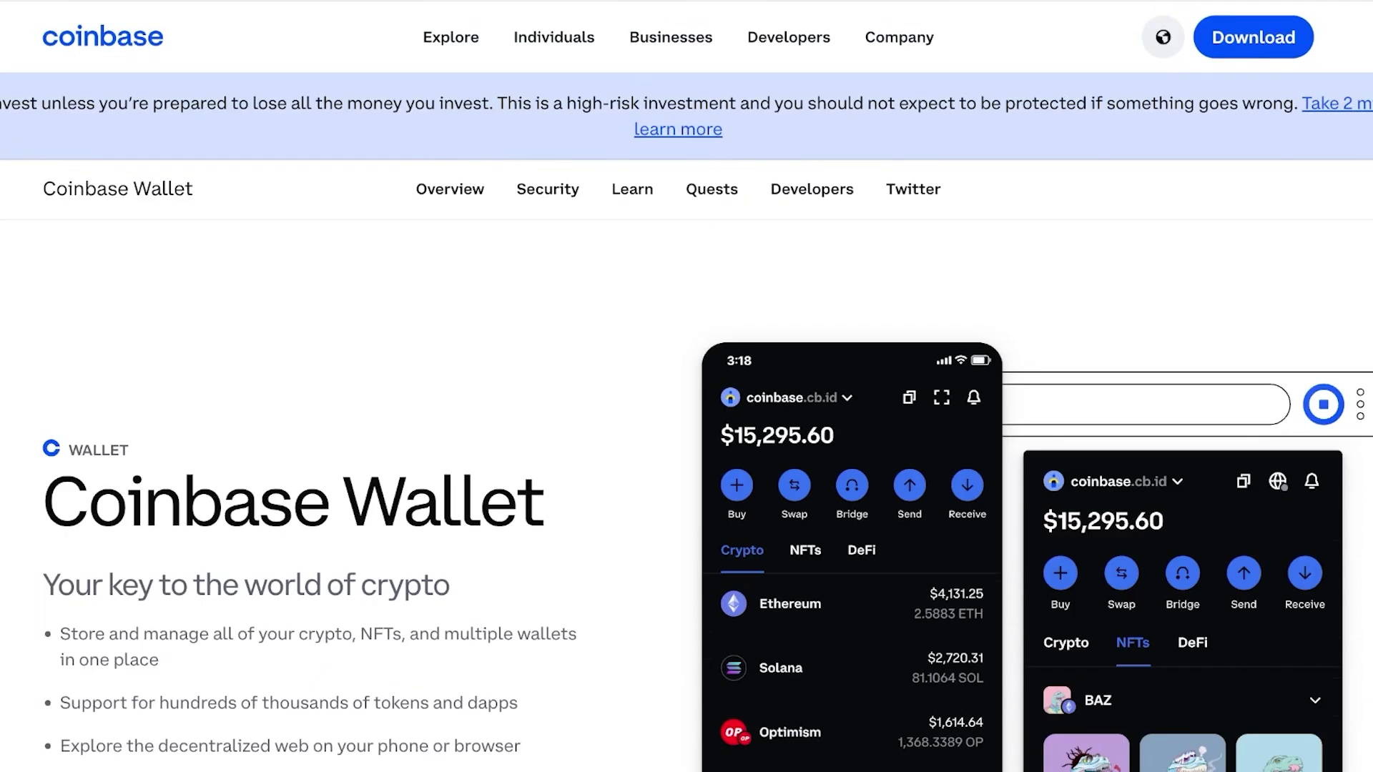
pyautogui.scroll(-5, 687, 386)
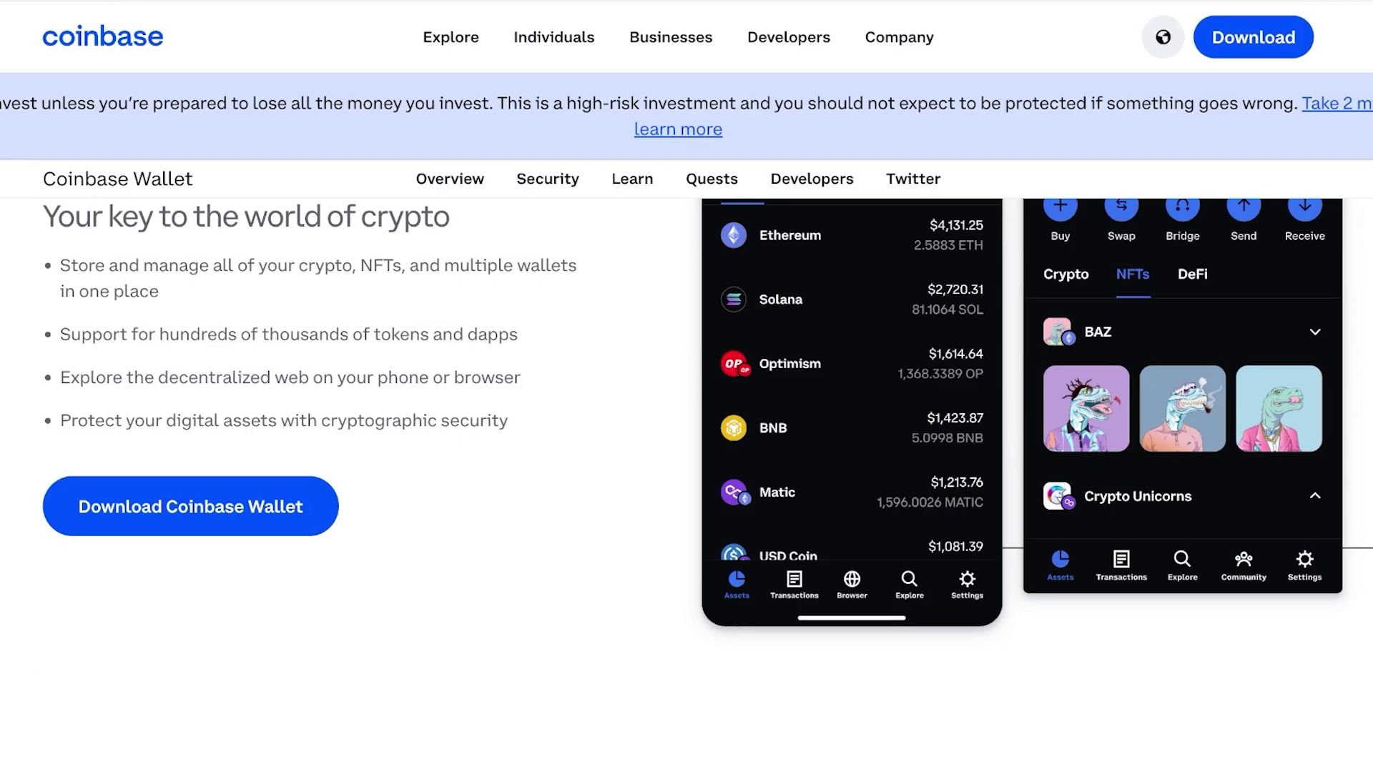
pyautogui.scroll(5, 686, 387)
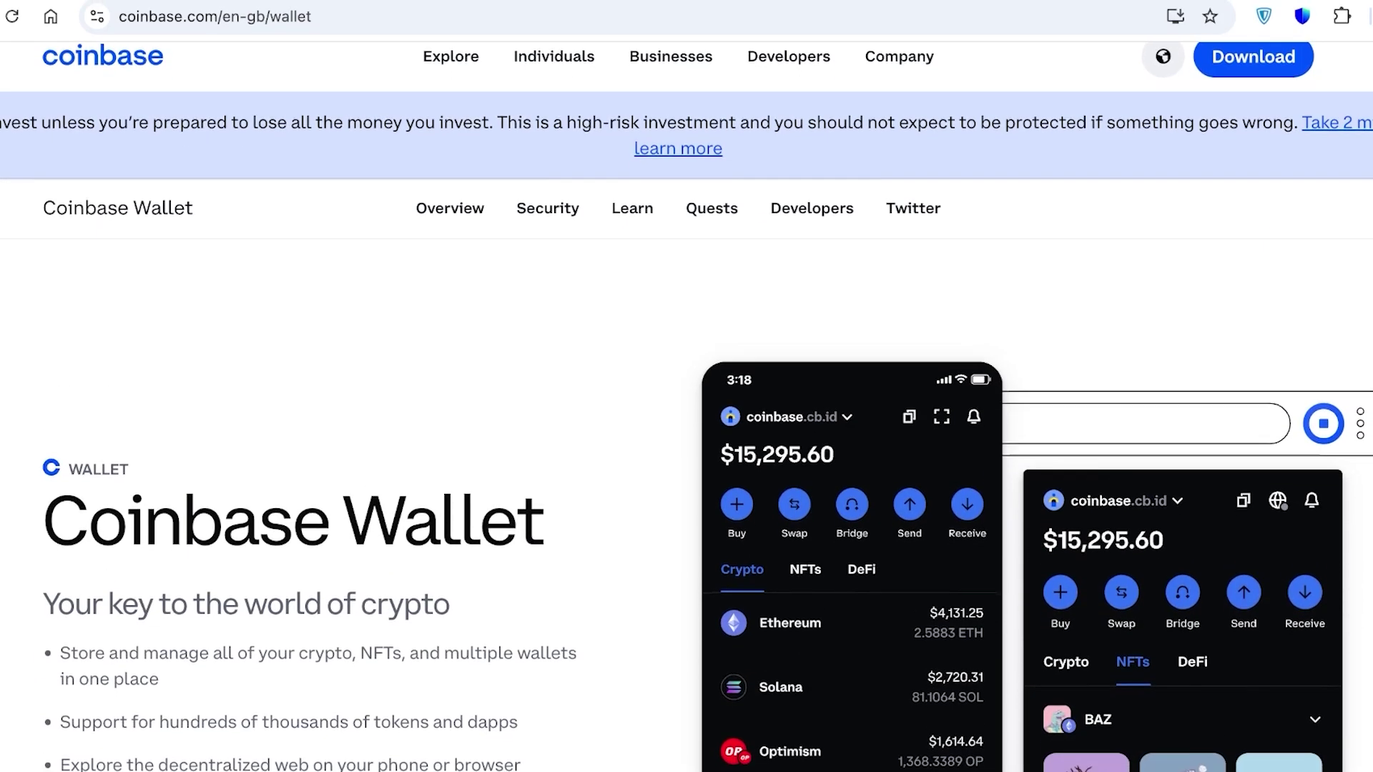
pyautogui.scroll(-5, 687, 429)
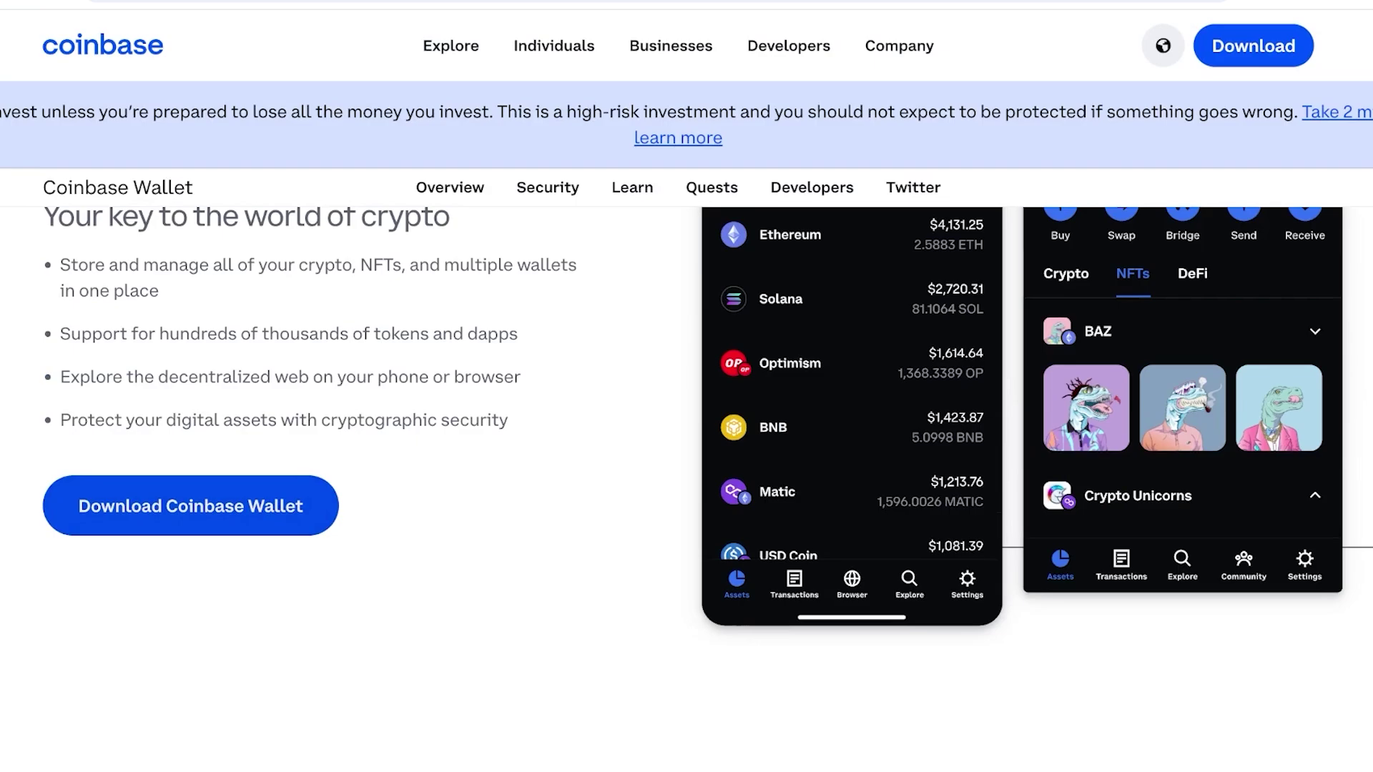
pyautogui.scroll(-6, 687, 429)
pyautogui.scroll(-5, 687, 429)
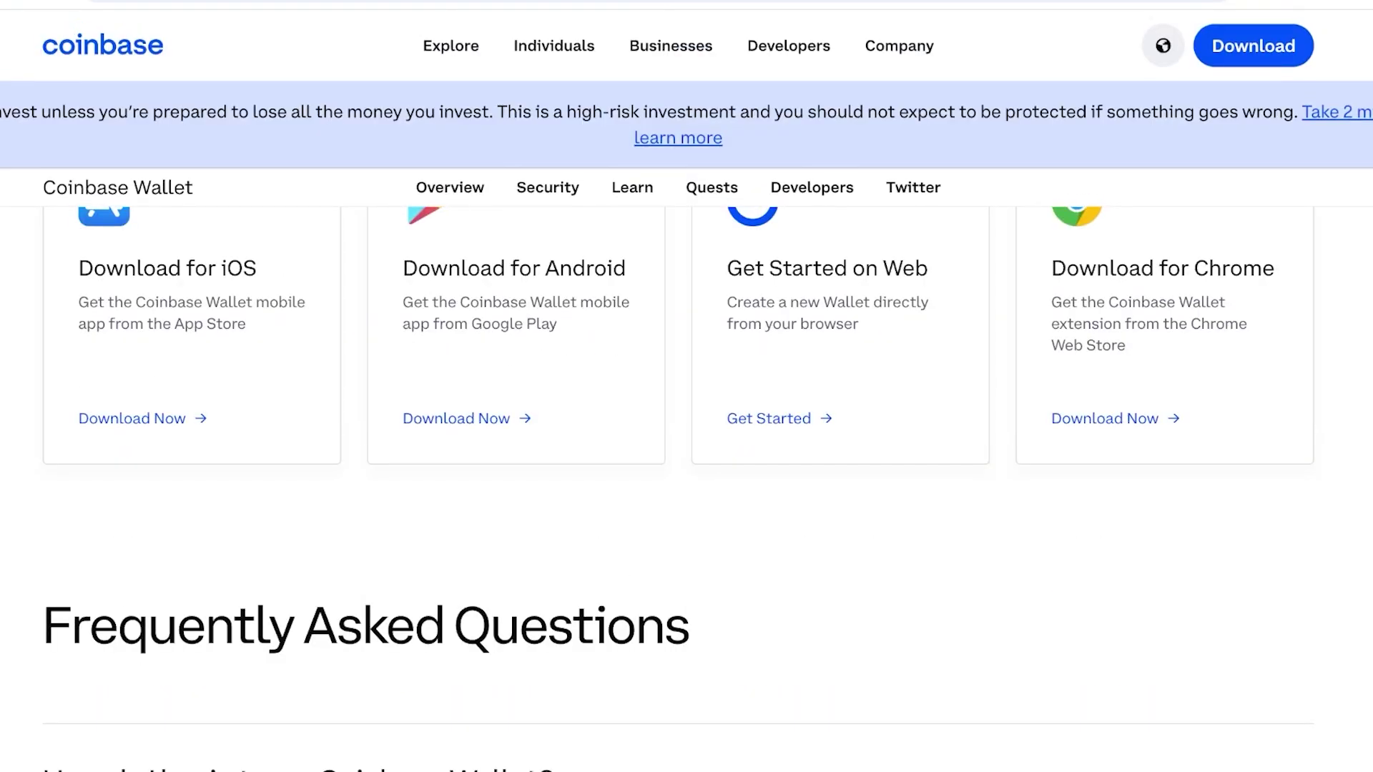
pyautogui.scroll(5, 686, 429)
pyautogui.scroll(-5, 686, 429)
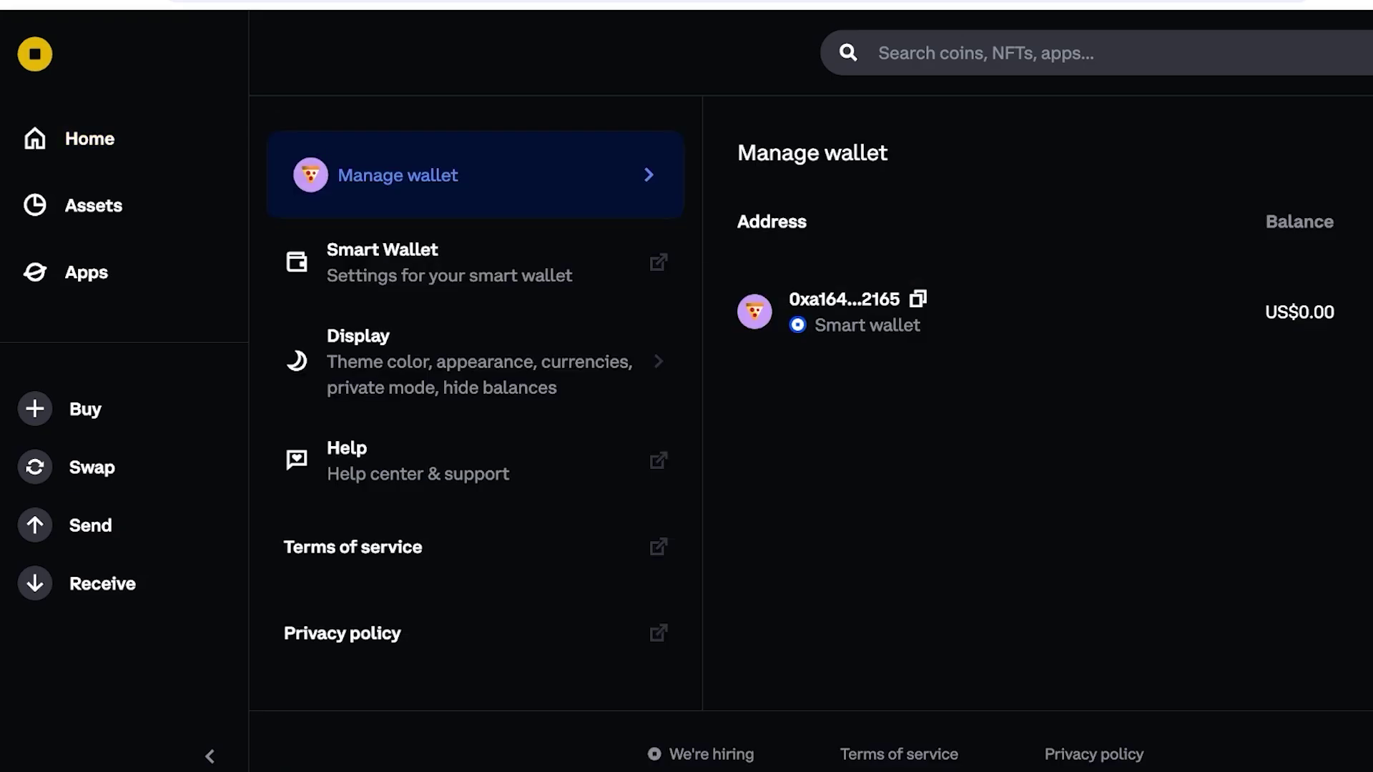
# Go to the Coinbase Wallet Home feed from the sidebar.
pyautogui.click(89, 138)
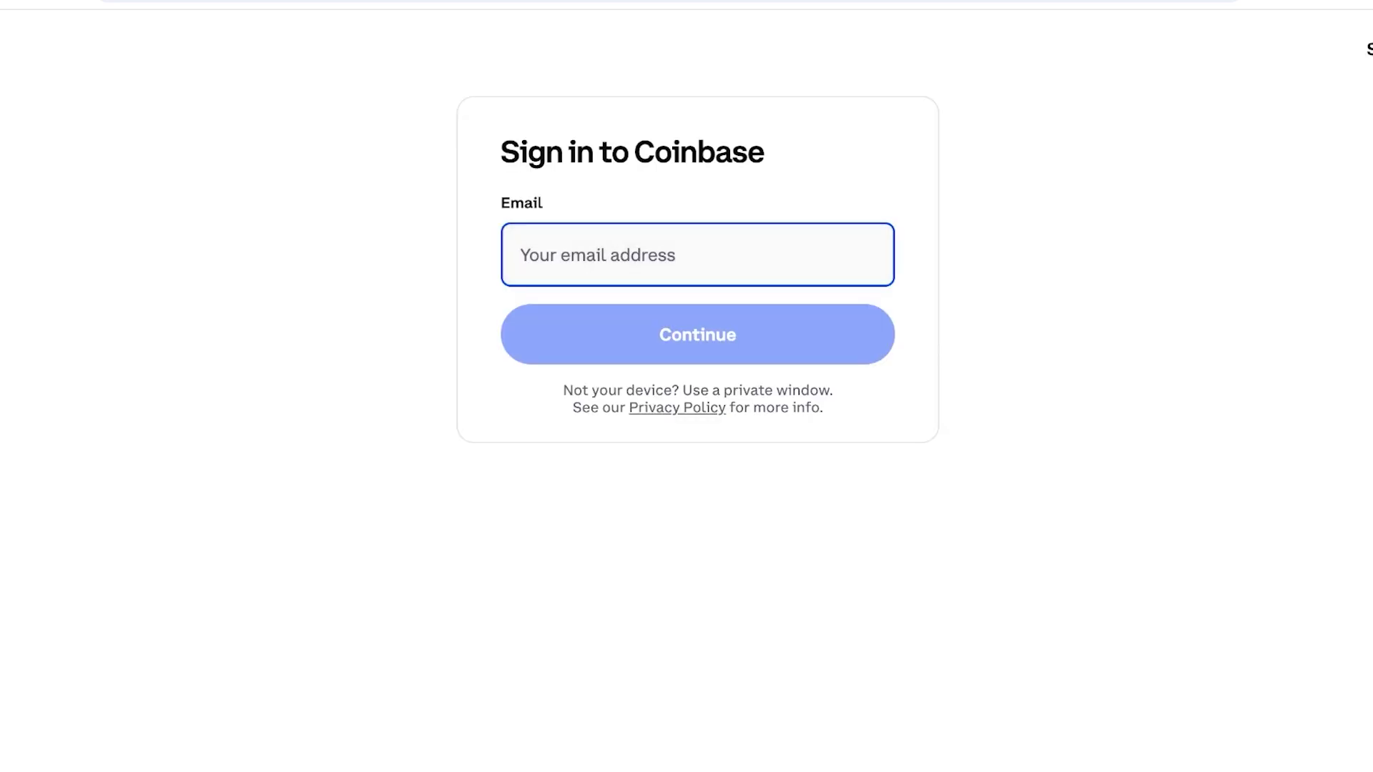
# Enter the account e-mail, correcting typos, then submit the account password.
pyautogui.write('blah')
pyautogui.press('BackSpace')
pyautogui.press('BackSpace')
pyautogui.press('BackSpace')
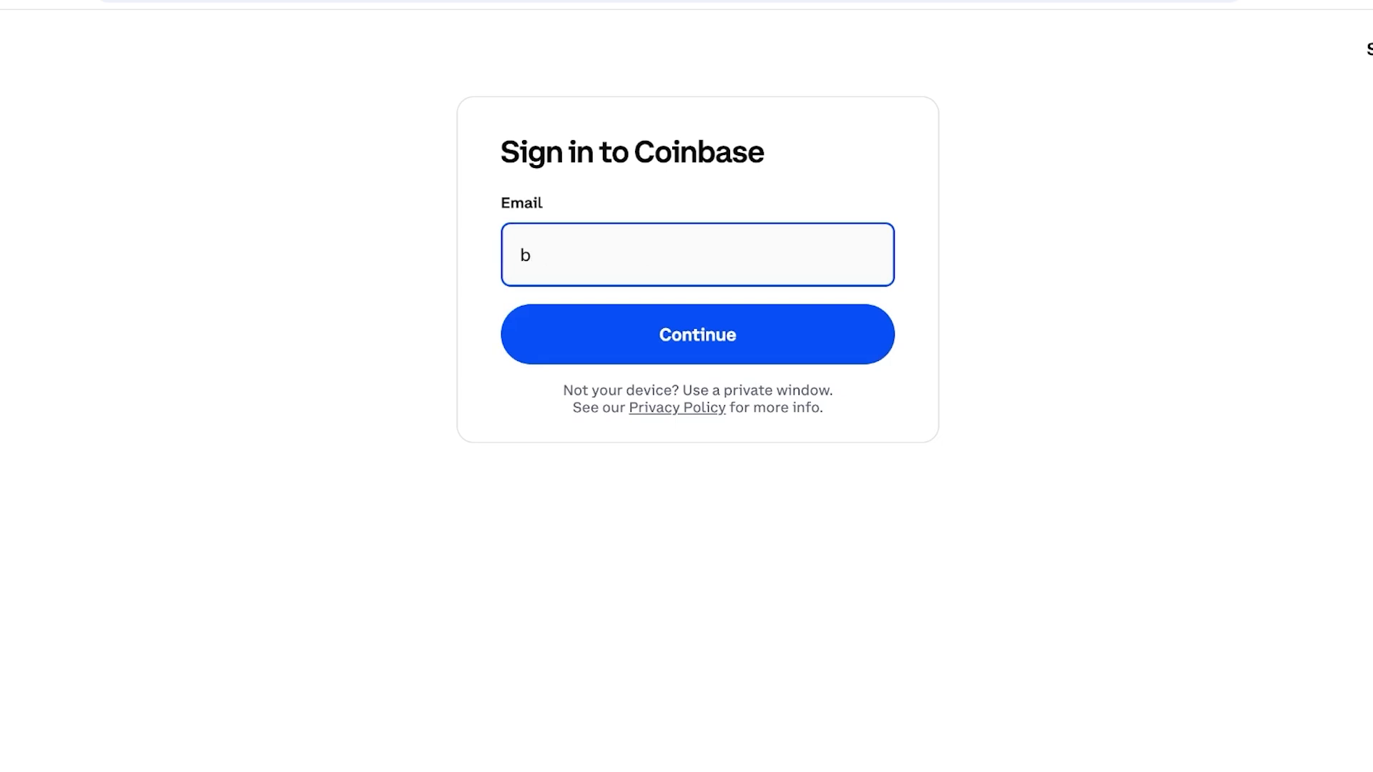
pyautogui.write('akhtiaj')
pyautogui.press('BackSpace')
pyautogui.press('BackSpace')
pyautogui.press('BackSpace')
pyautogui.press('BackSpace')
pyautogui.press('BackSpace')
pyautogui.press('BackSpace')
pyautogui.press('BackSpace')
pyautogui.press('BackSpace')
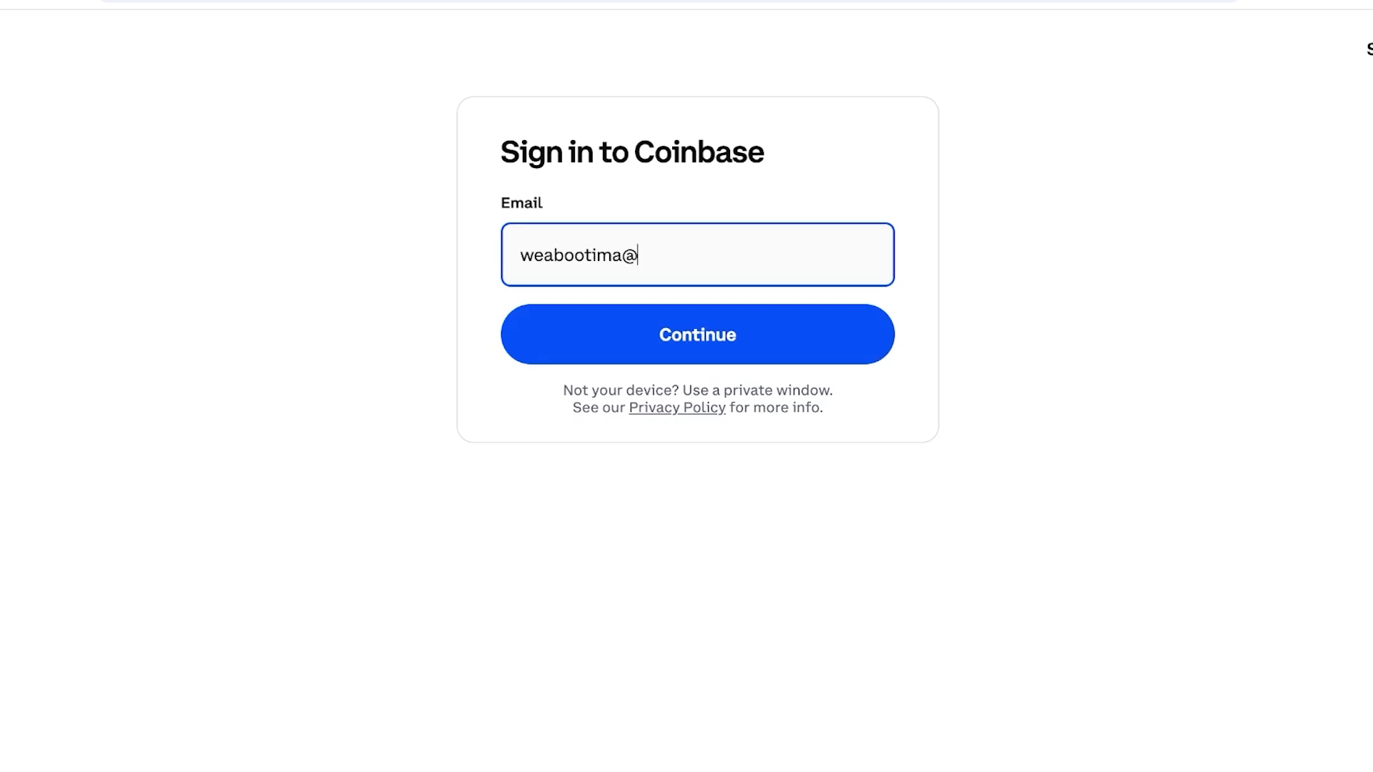
pyautogui.press('Return')
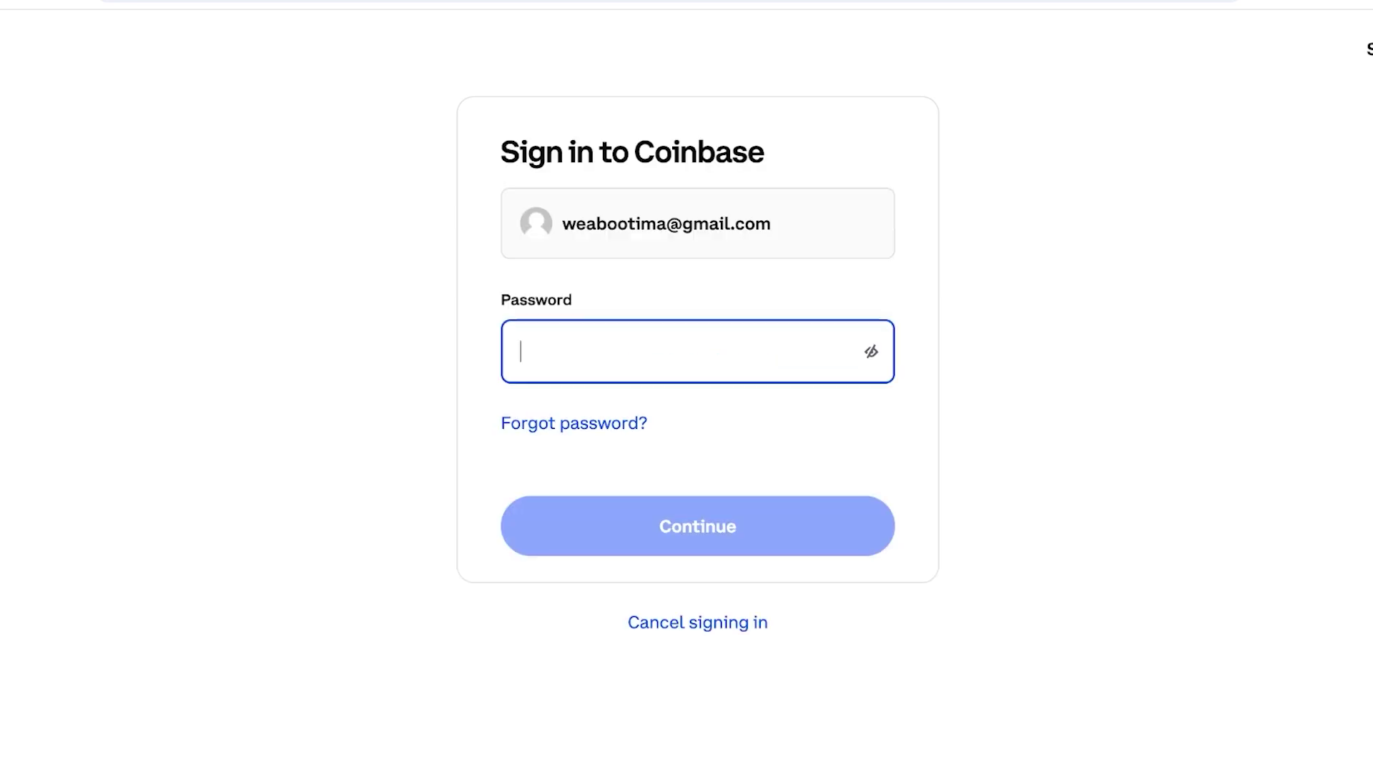
pyautogui.write('••••••')
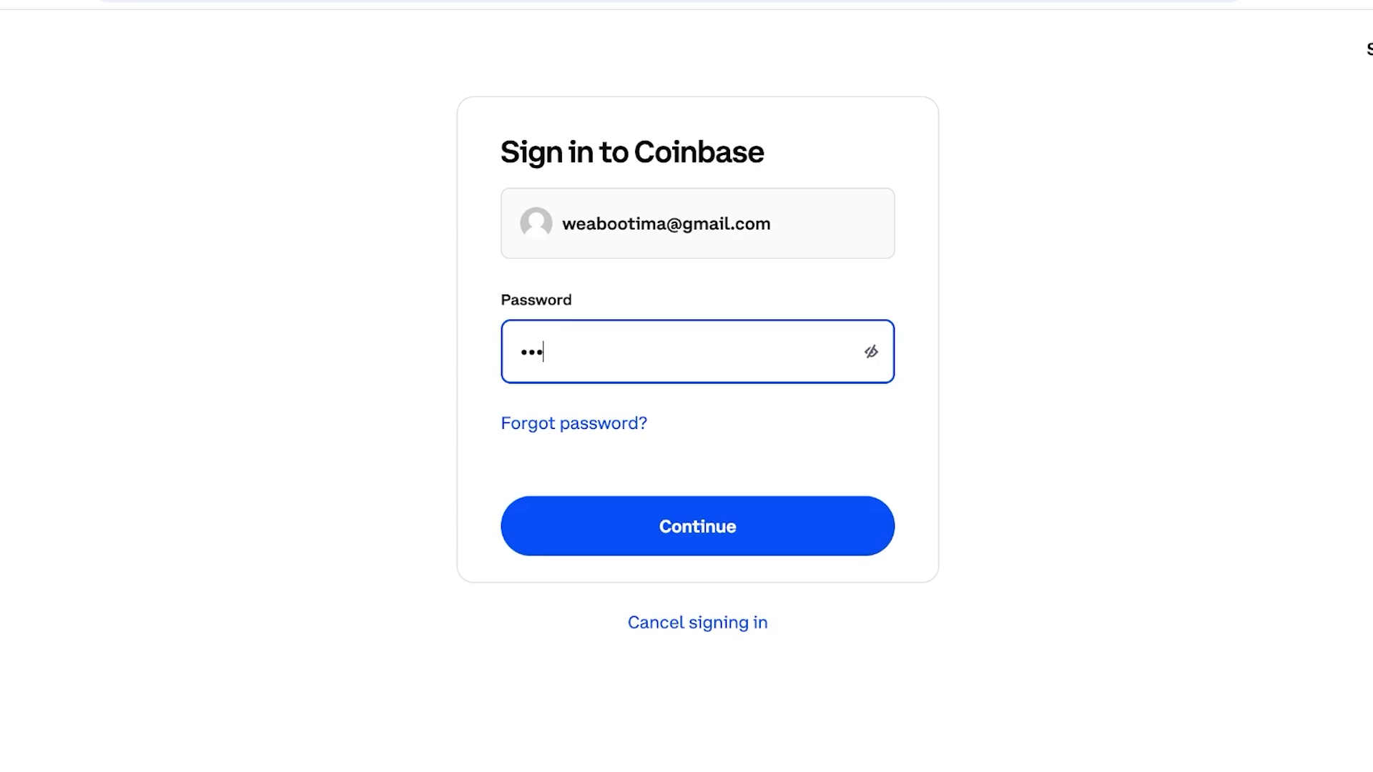
pyautogui.write('•••')
pyautogui.press('Return')
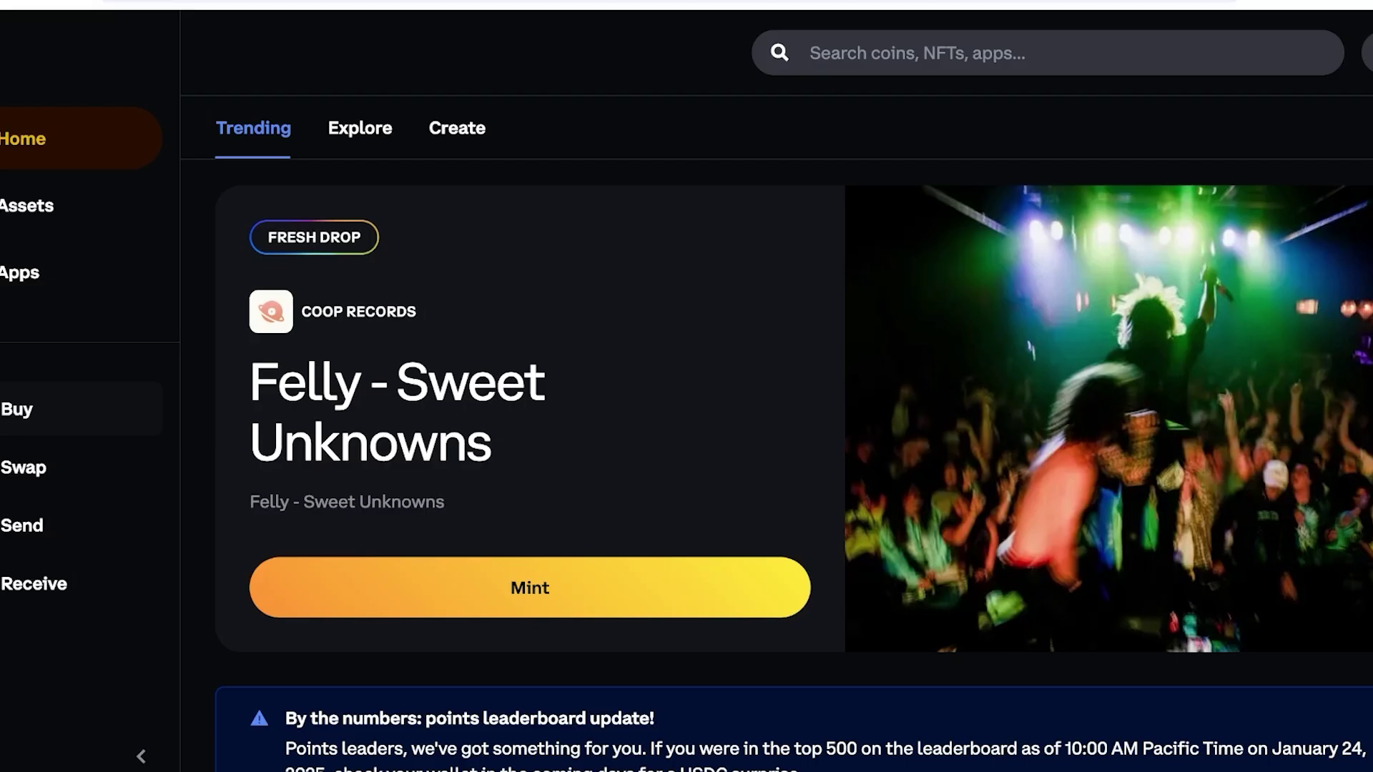
# Bring up the Swap panel, set to swap from ETH on Base.
pyautogui.scroll(-1, 787, 429)
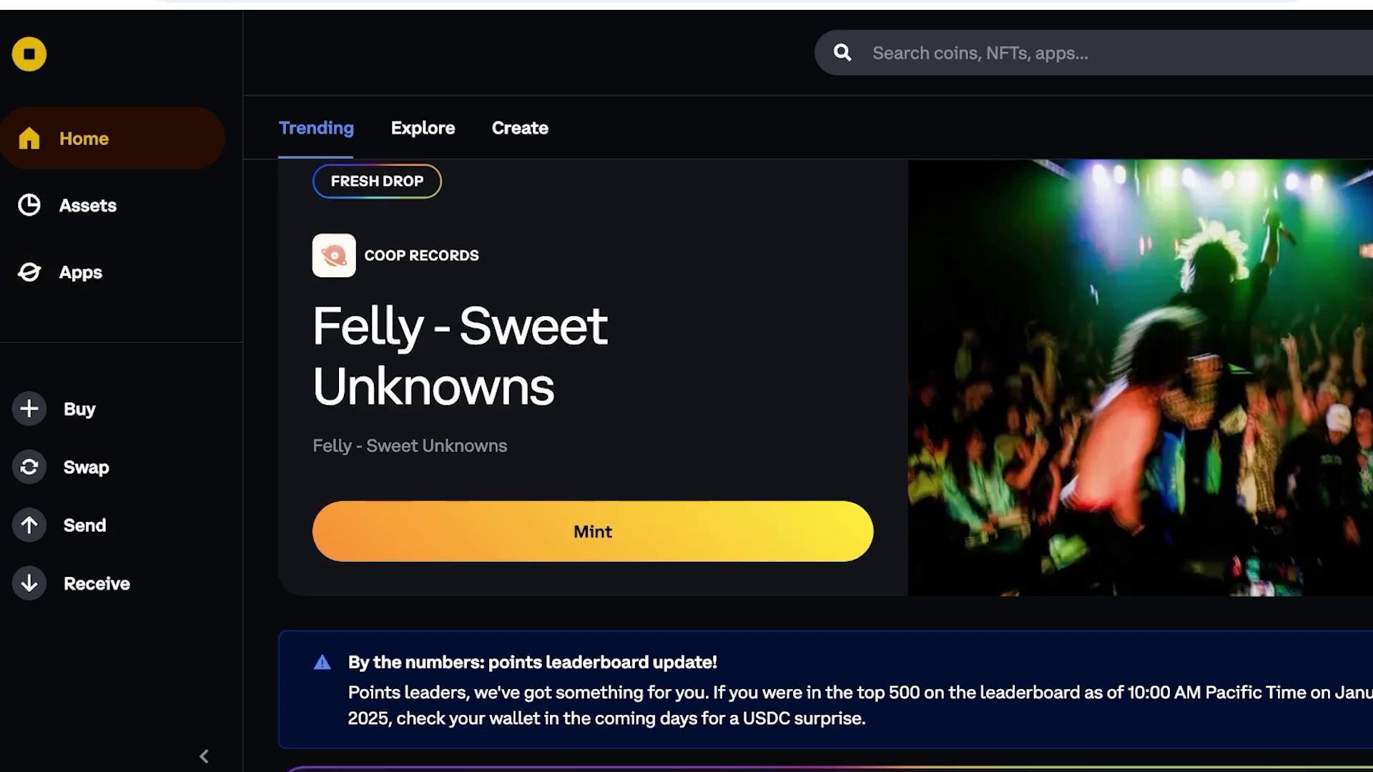
pyautogui.scroll(-4, 822, 465)
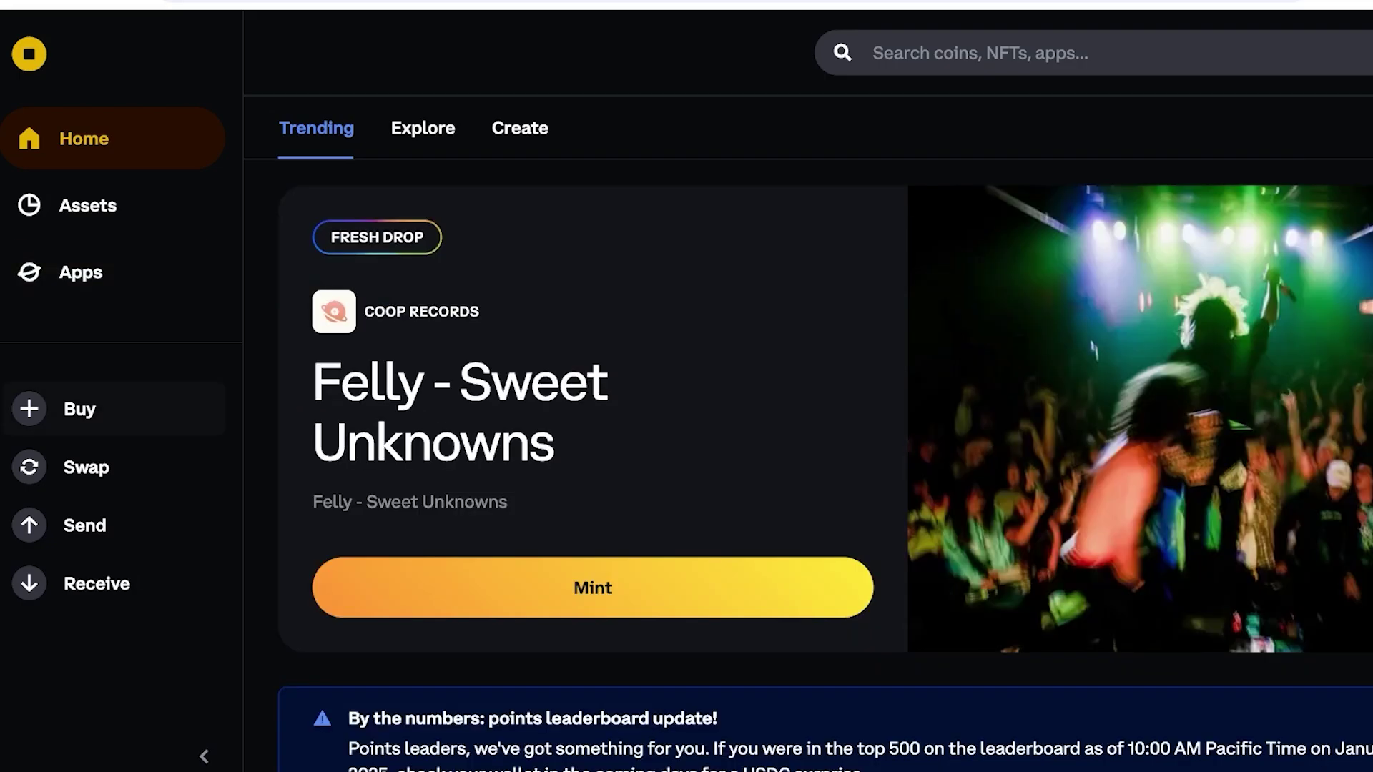
pyautogui.click(85, 467)
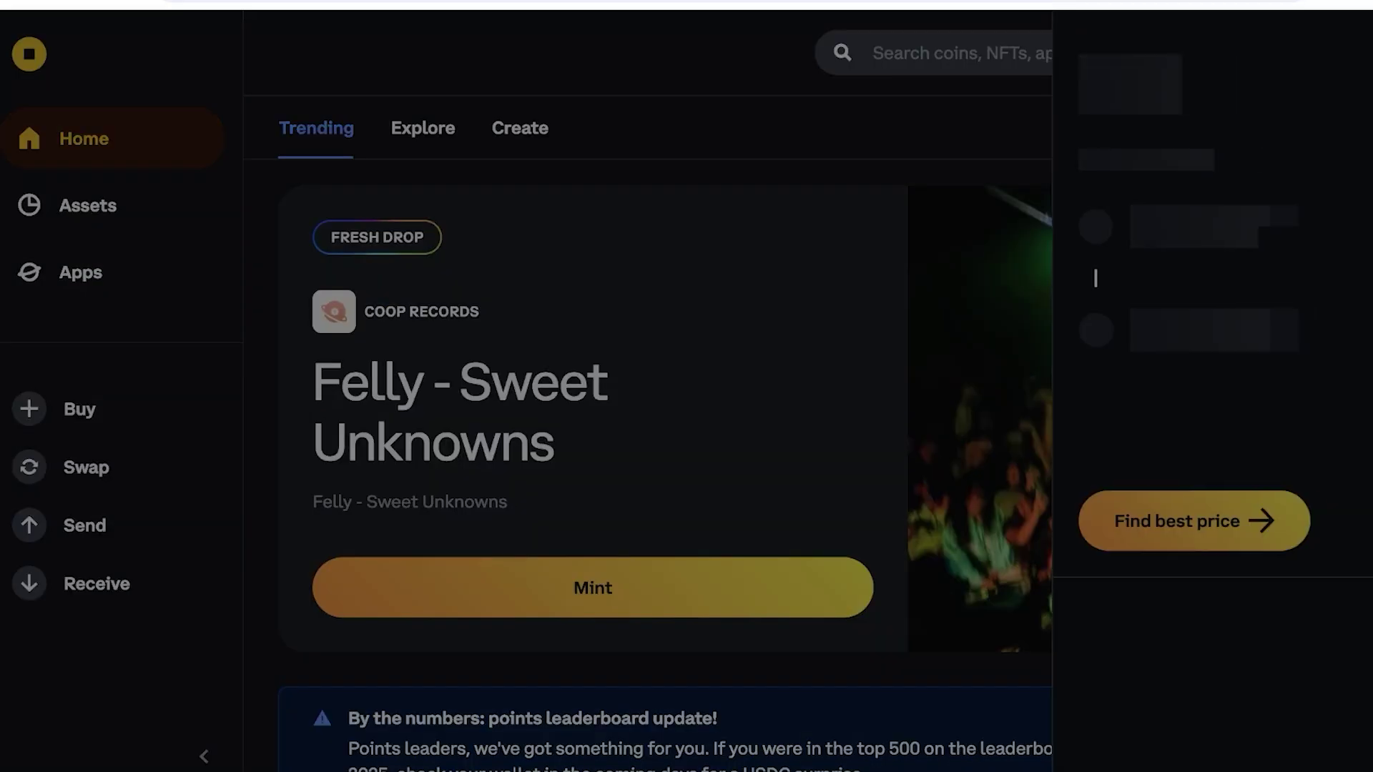
pyautogui.press('Escape')
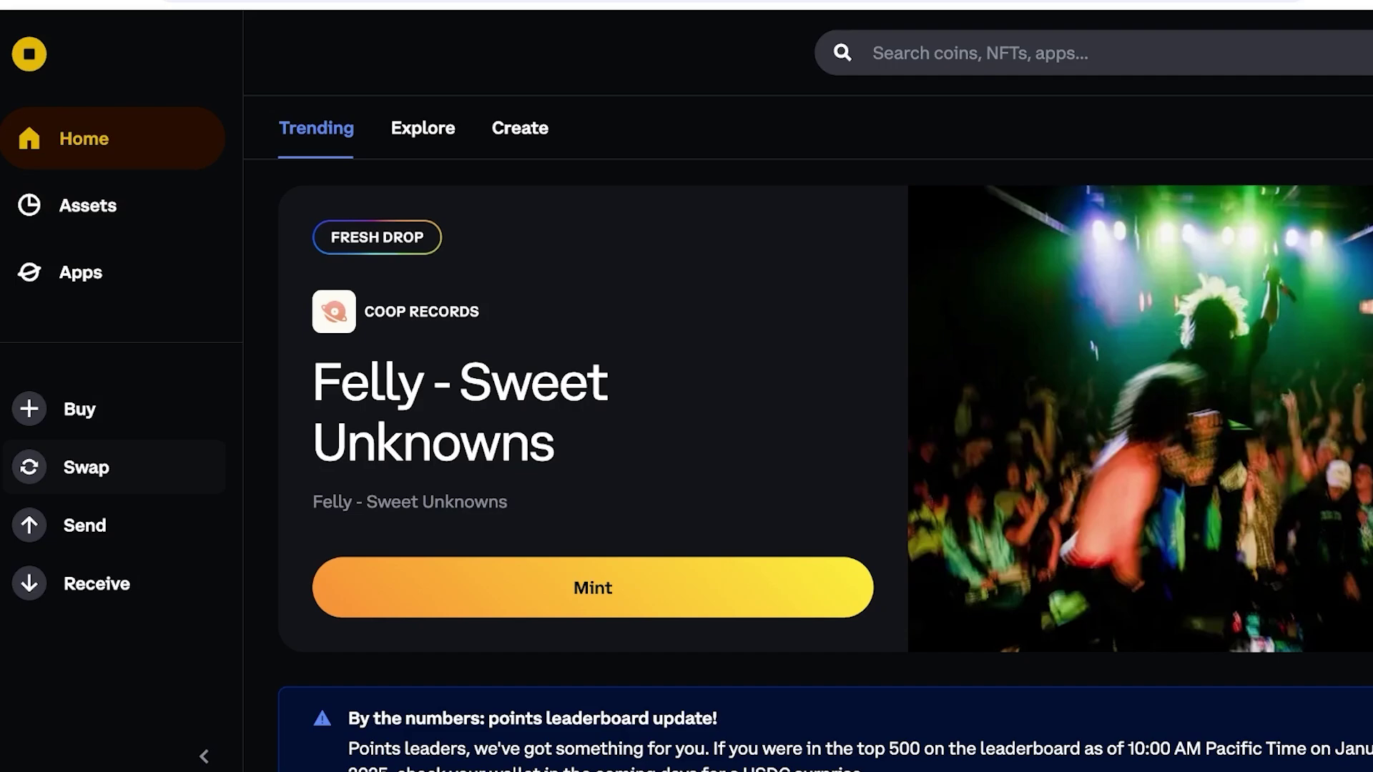
pyautogui.click(86, 467)
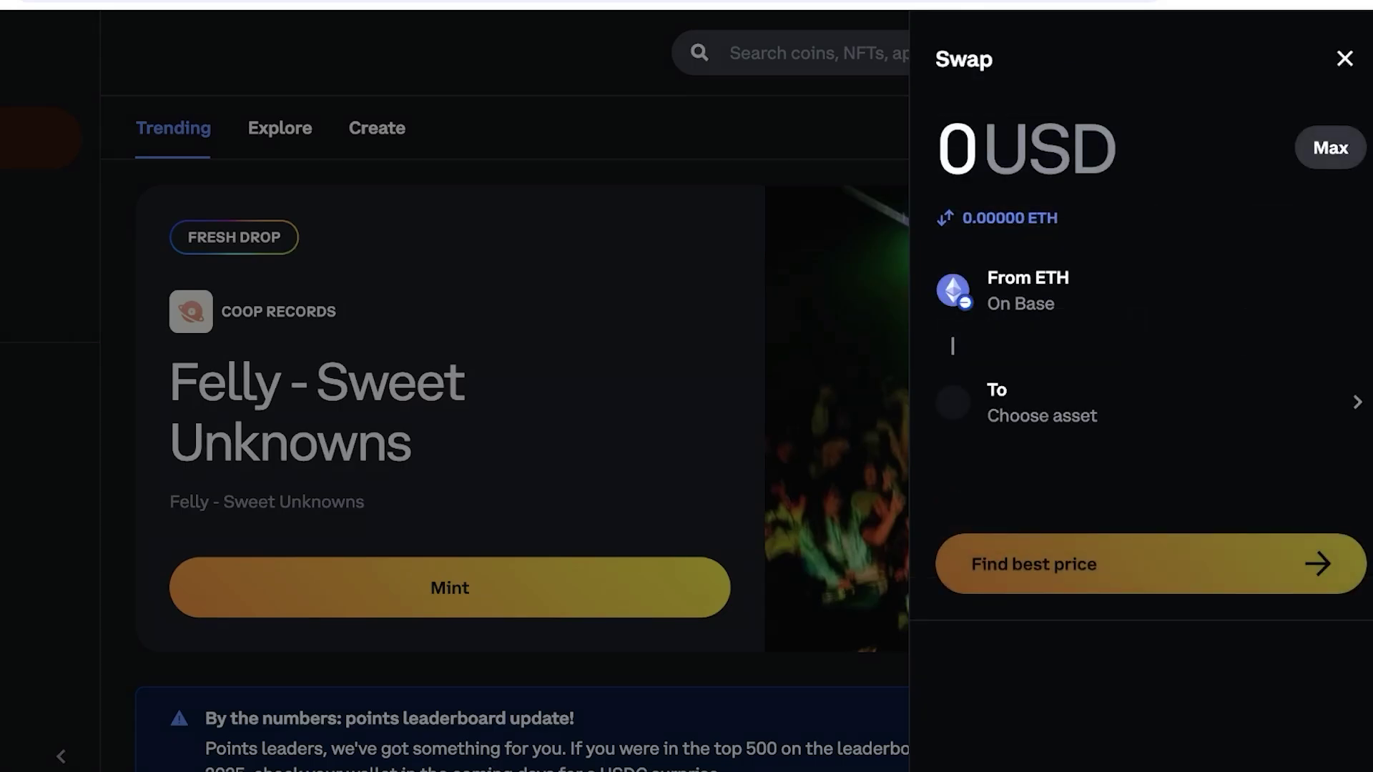
# Close the Swap panel.
pyautogui.press('Escape')
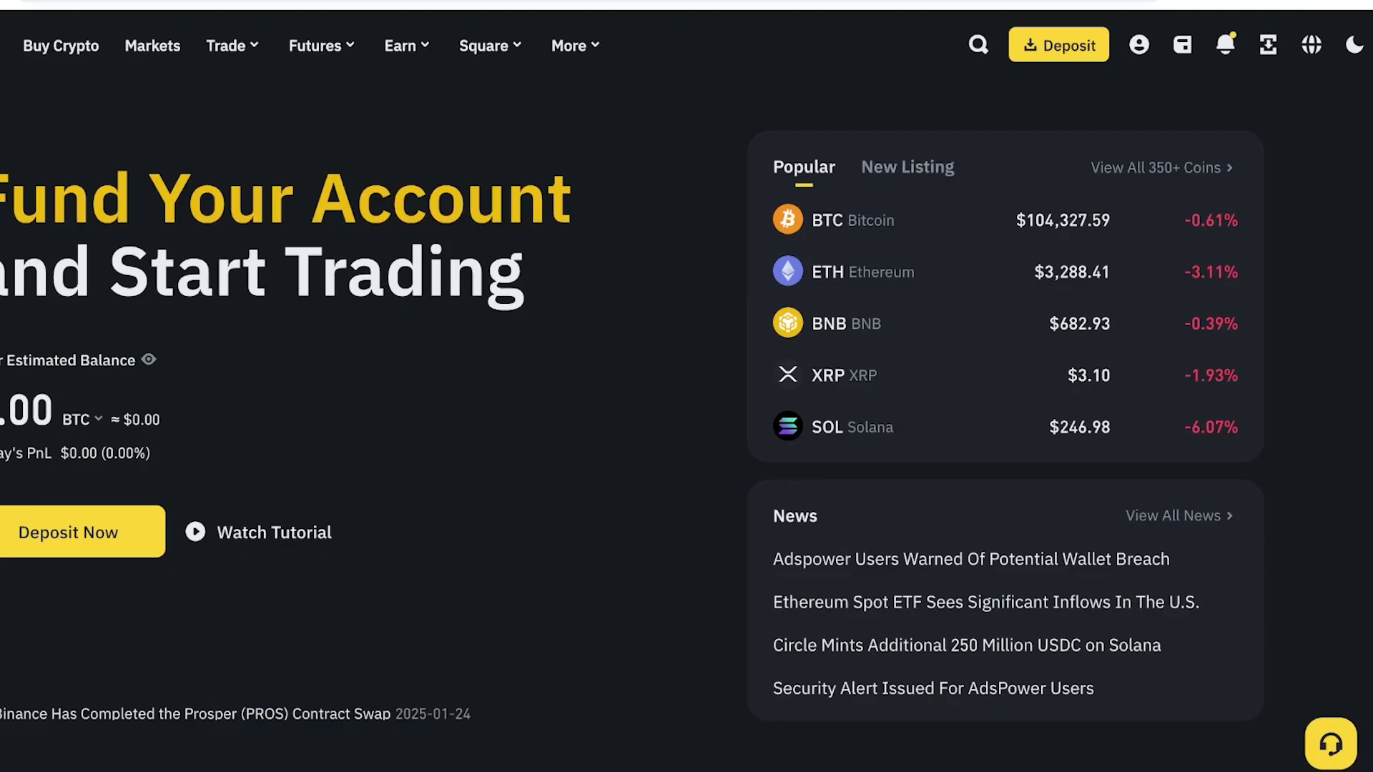
# In Binance's assets overview, pick ETH as the coin to withdraw.
pyautogui.moveTo(1139, 45)
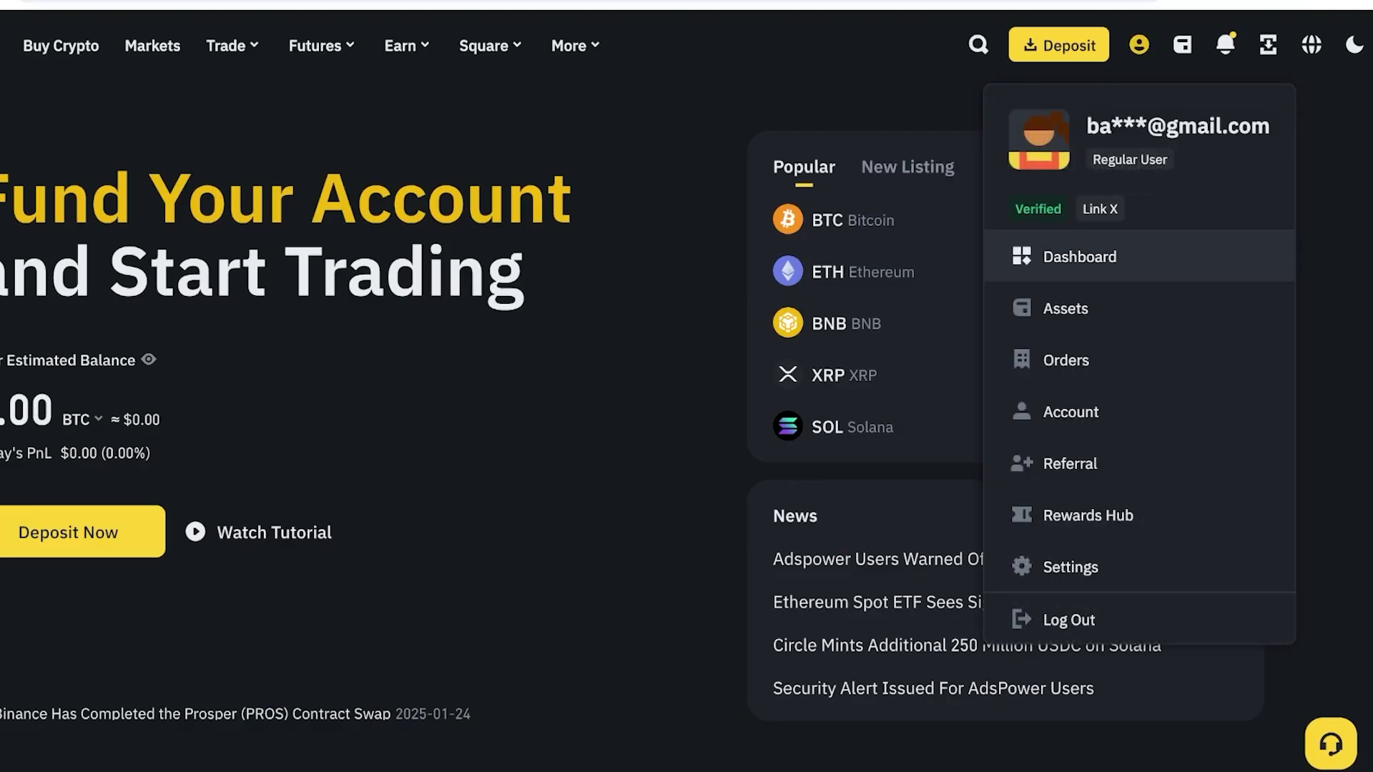
pyautogui.click(1080, 257)
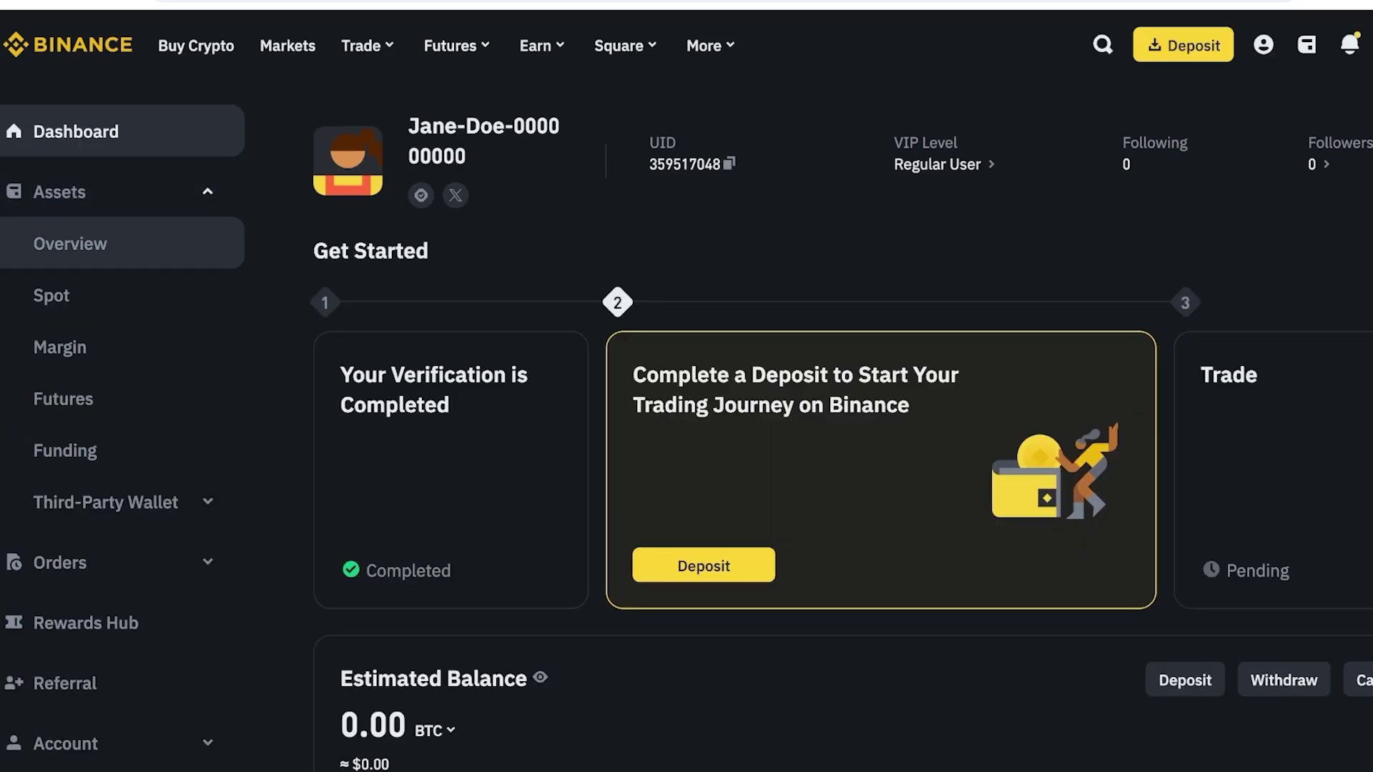
pyautogui.click(59, 191)
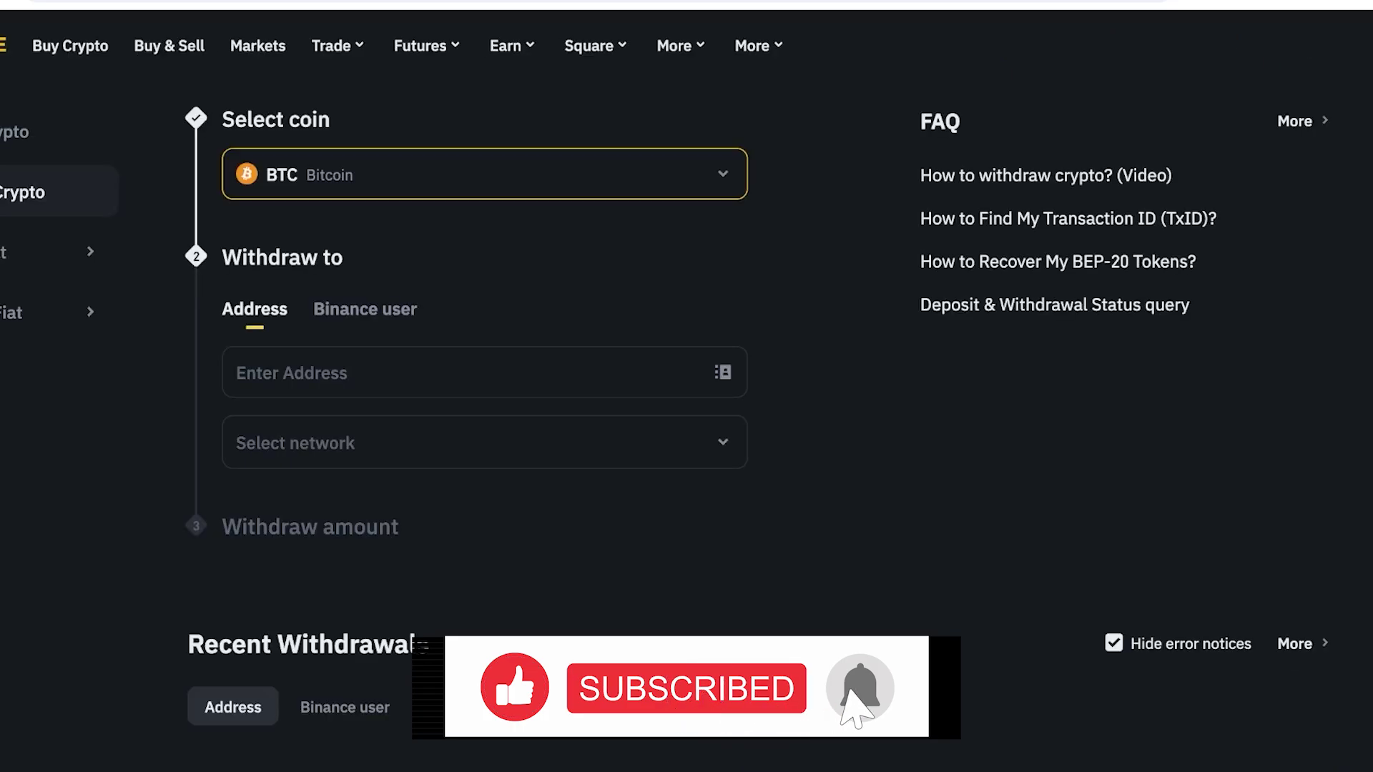
pyautogui.click(485, 173)
pyautogui.write('BTC')
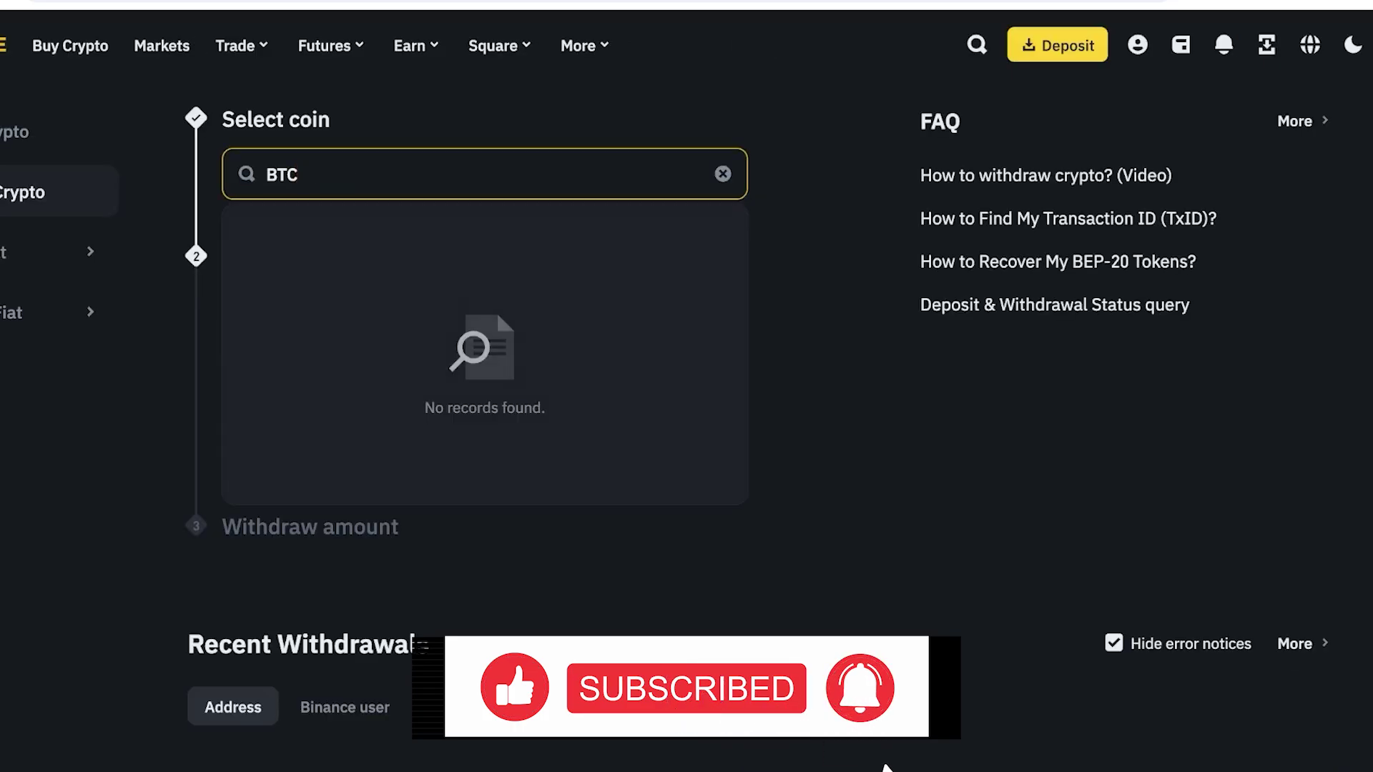
pyautogui.press('BackSpace')
pyautogui.press('BackSpace')
pyautogui.press('BackSpace')
pyautogui.write('eth')
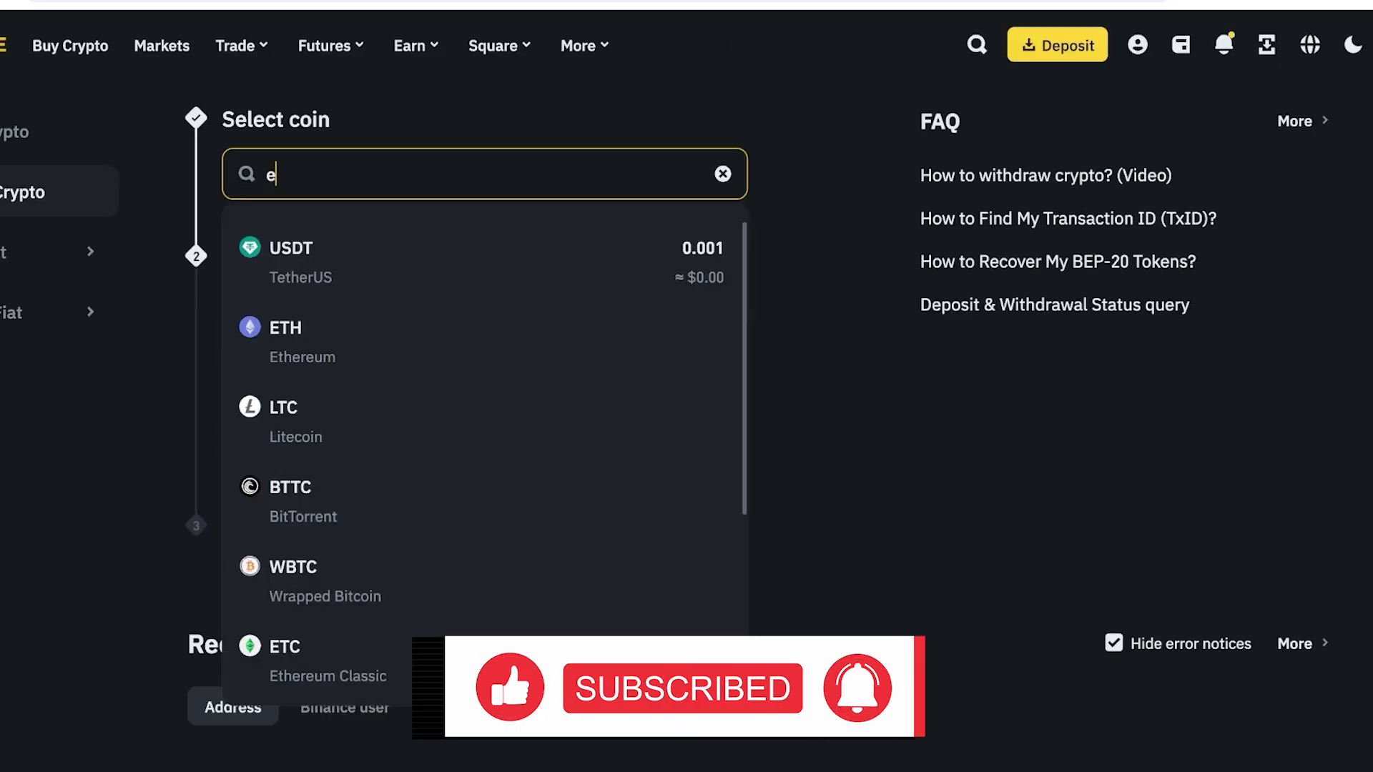
pyautogui.click(300, 351)
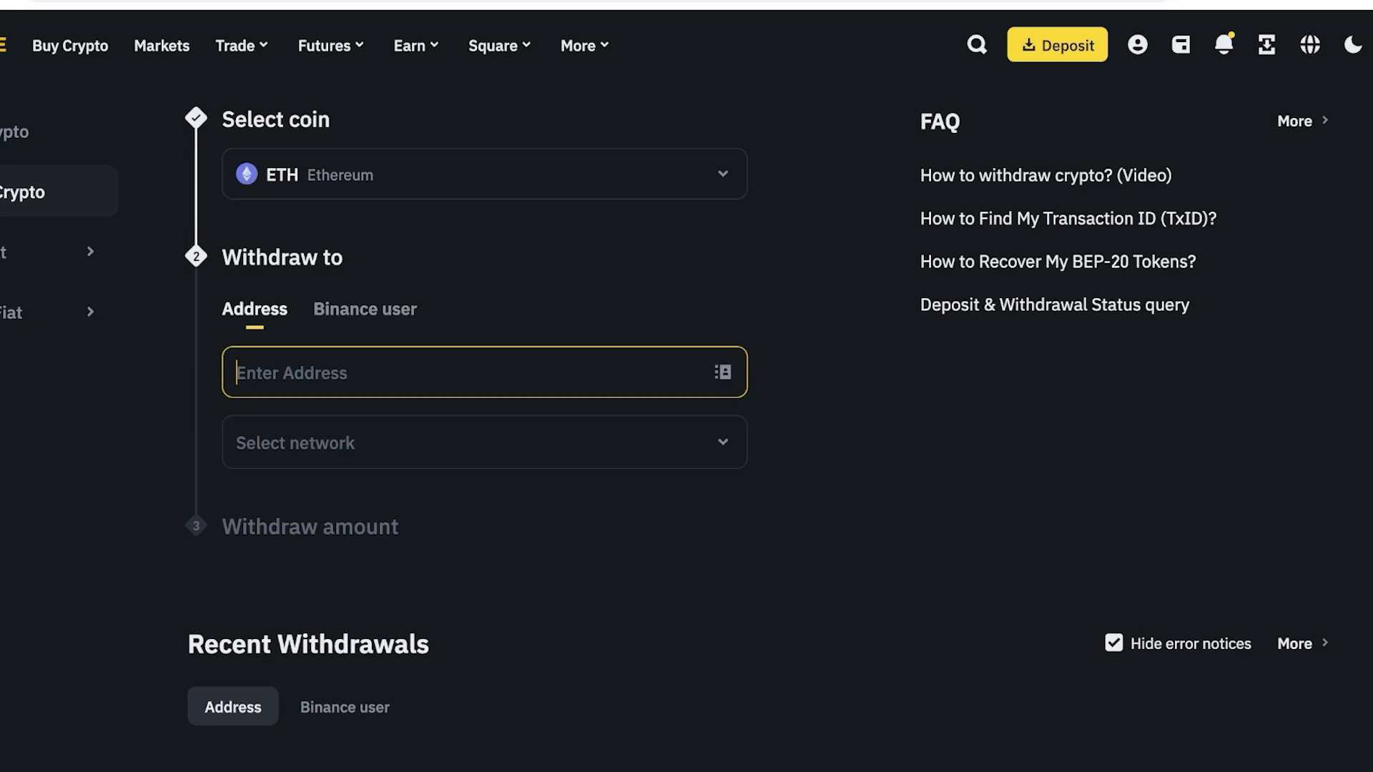
# Paste the Coinbase Wallet address as destination and choose the BSC (BNB Smart Chain) network.
pyautogui.write('0xa164503d0EE35605019E8ceD587d3c2347Cb2165')
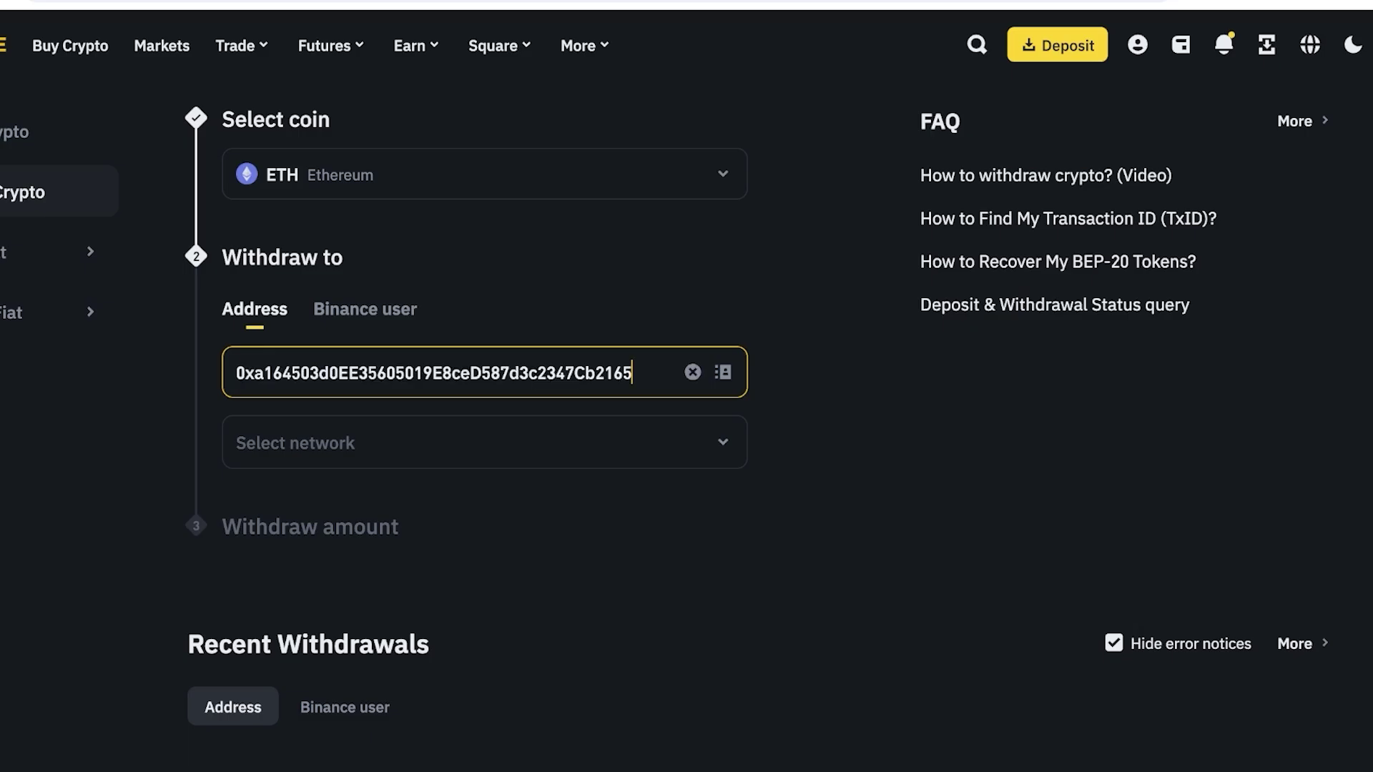
pyautogui.click(484, 442)
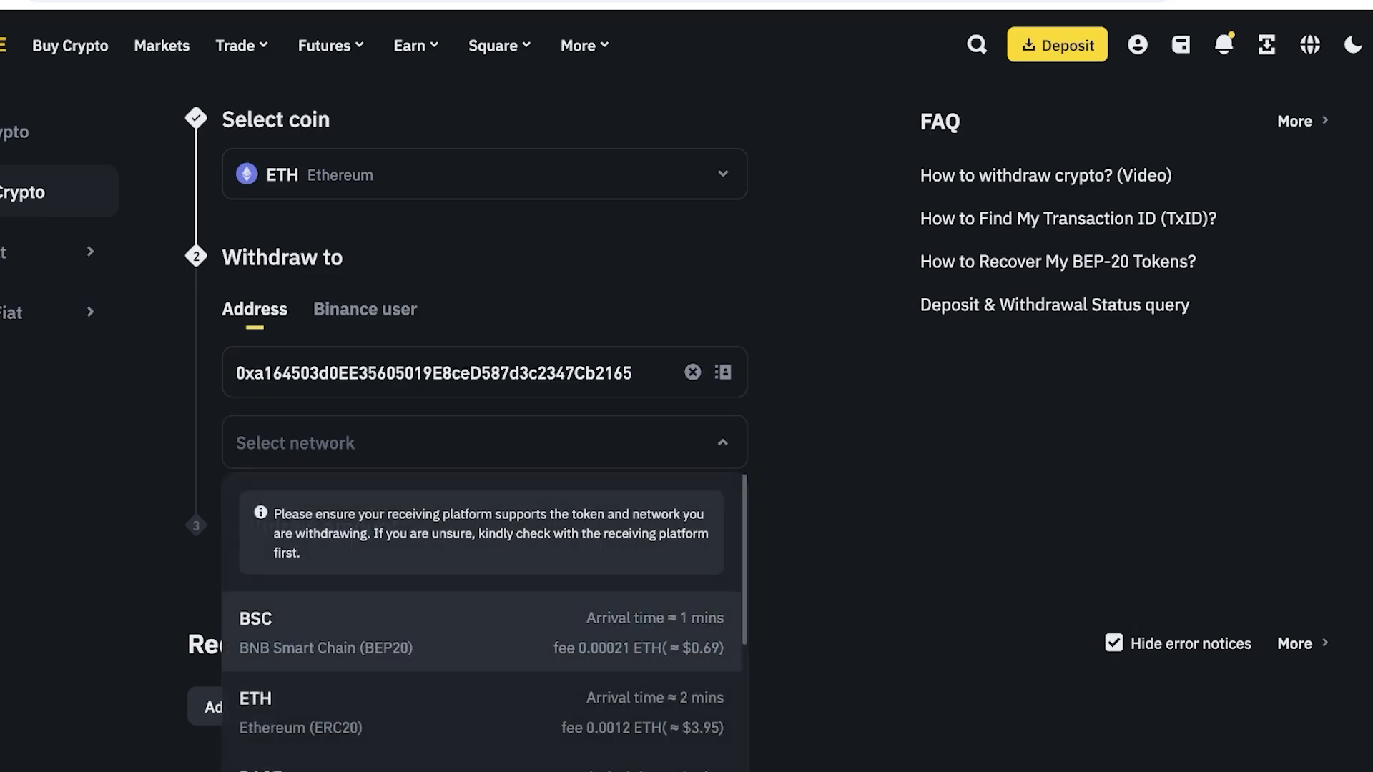
pyautogui.click(400, 550)
pyautogui.scroll(-6, 687, 429)
pyautogui.click(429, 282)
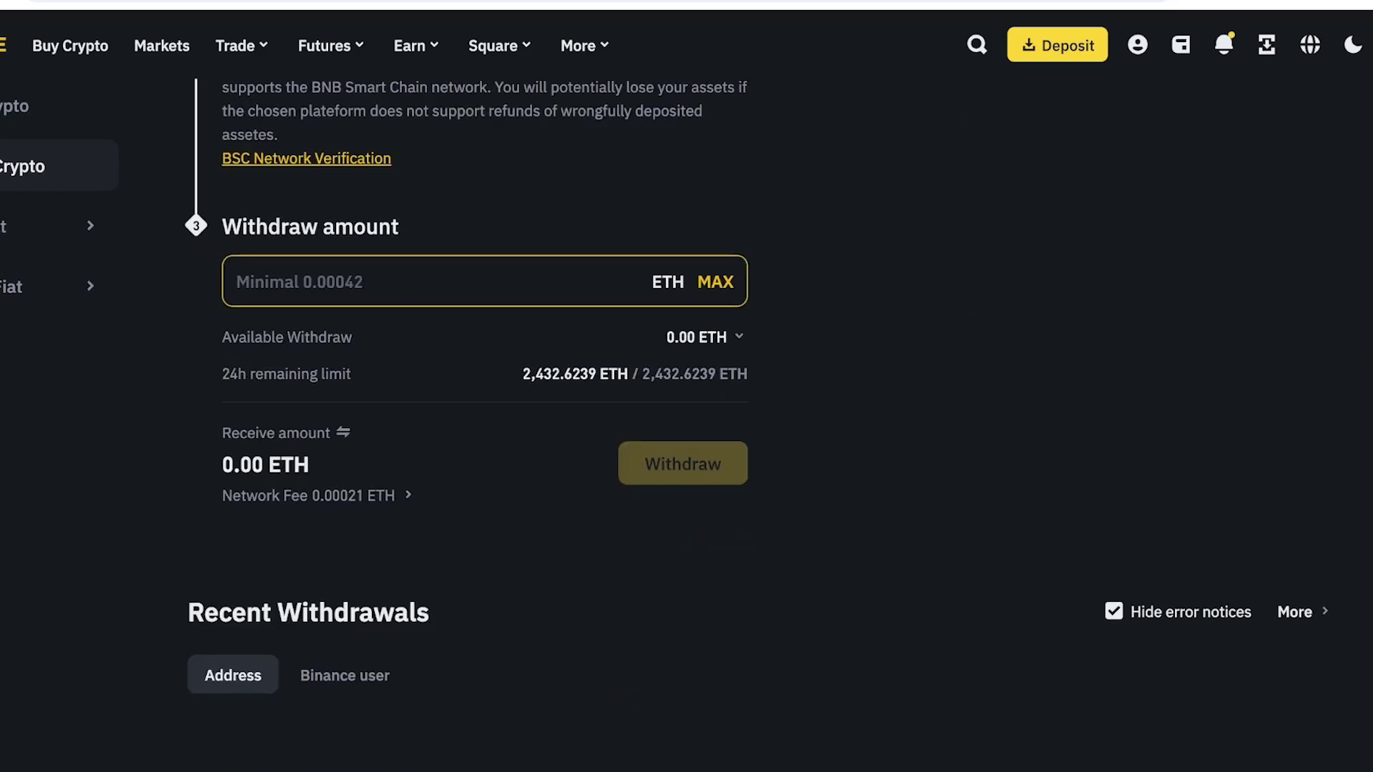
pyautogui.scroll(1, 686, 429)
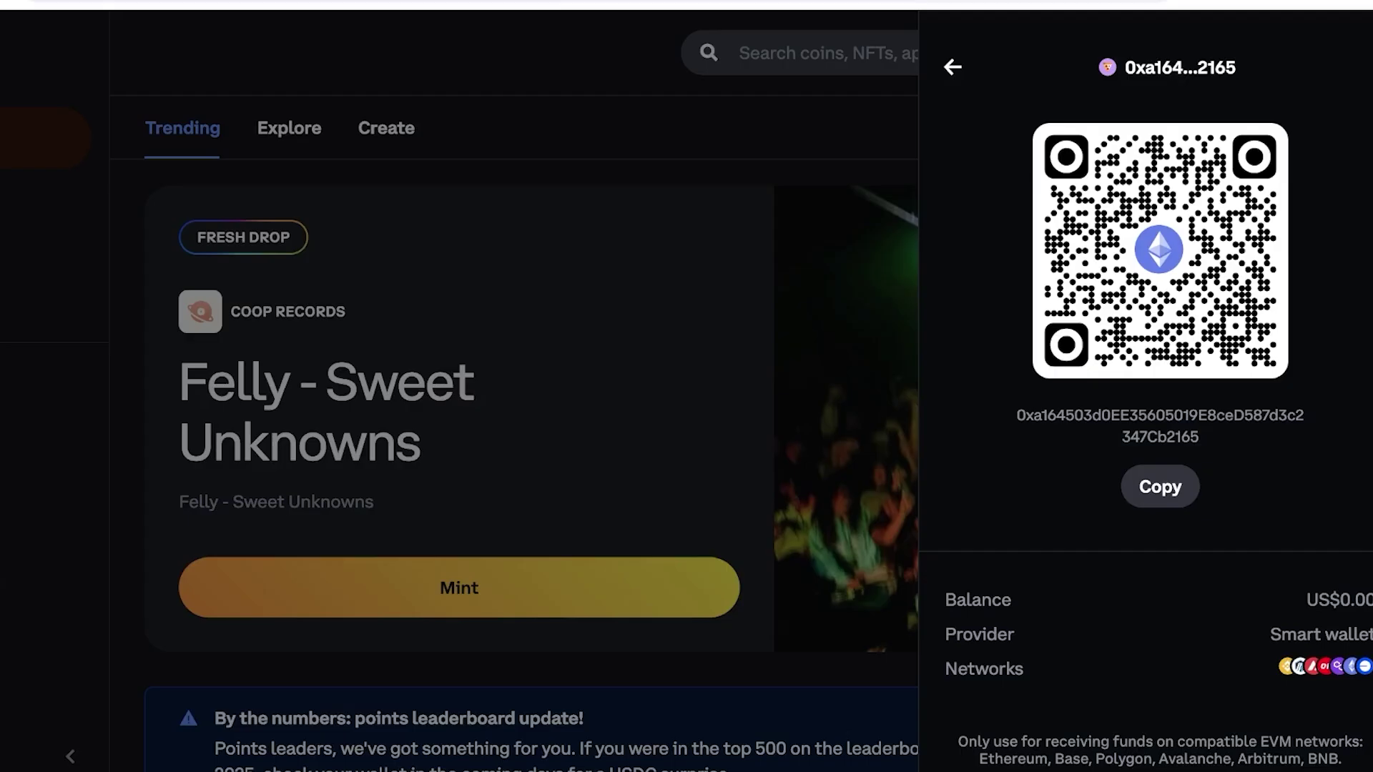
pyautogui.press('Escape')
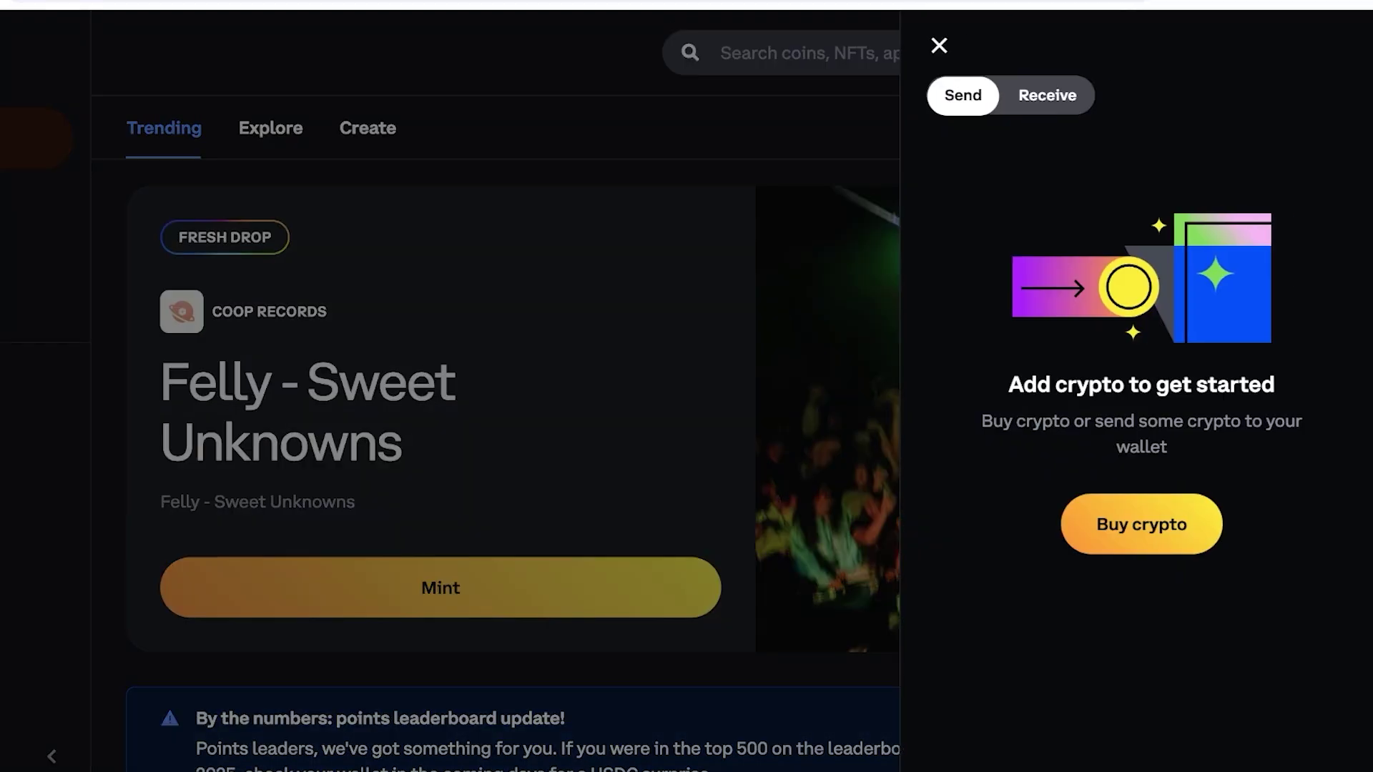
pyautogui.press('Escape')
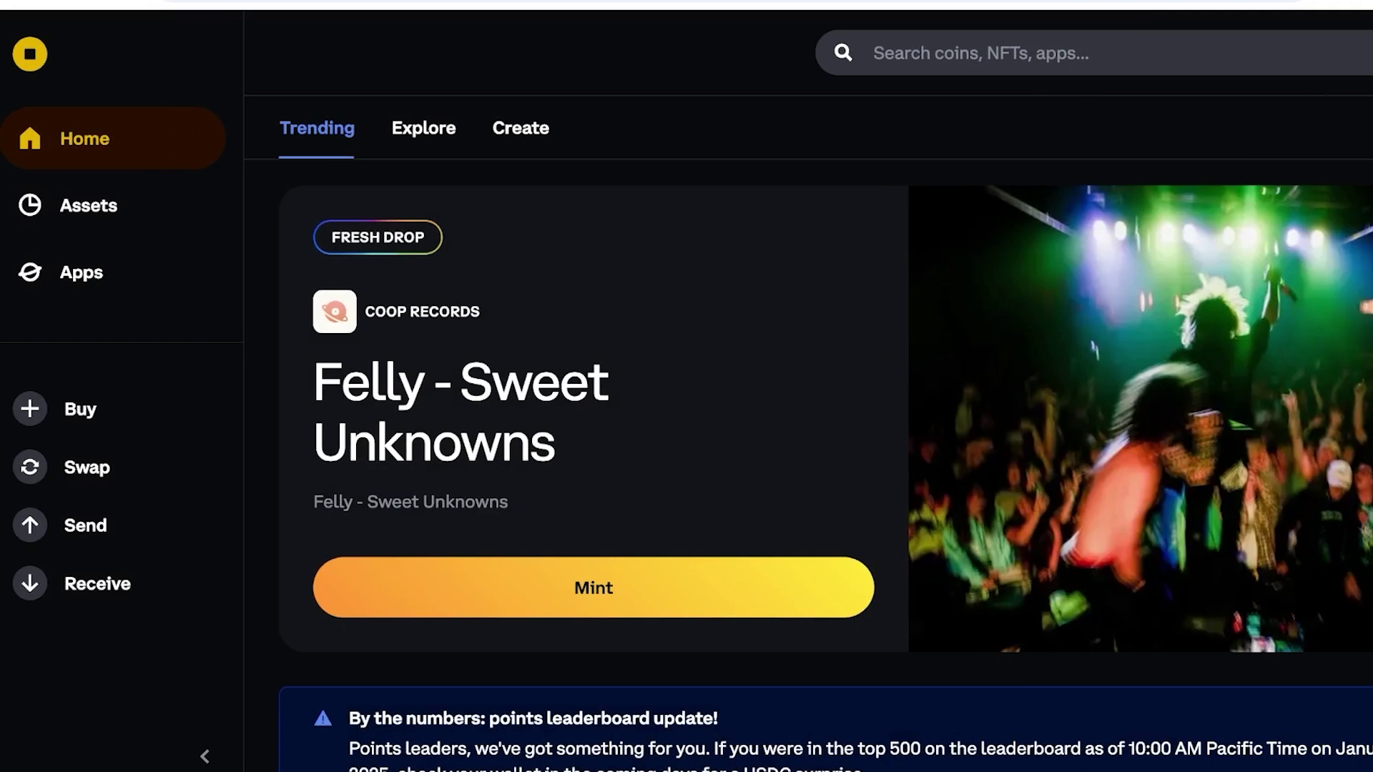
pyautogui.click(88, 205)
pyautogui.scroll(-1, 809, 426)
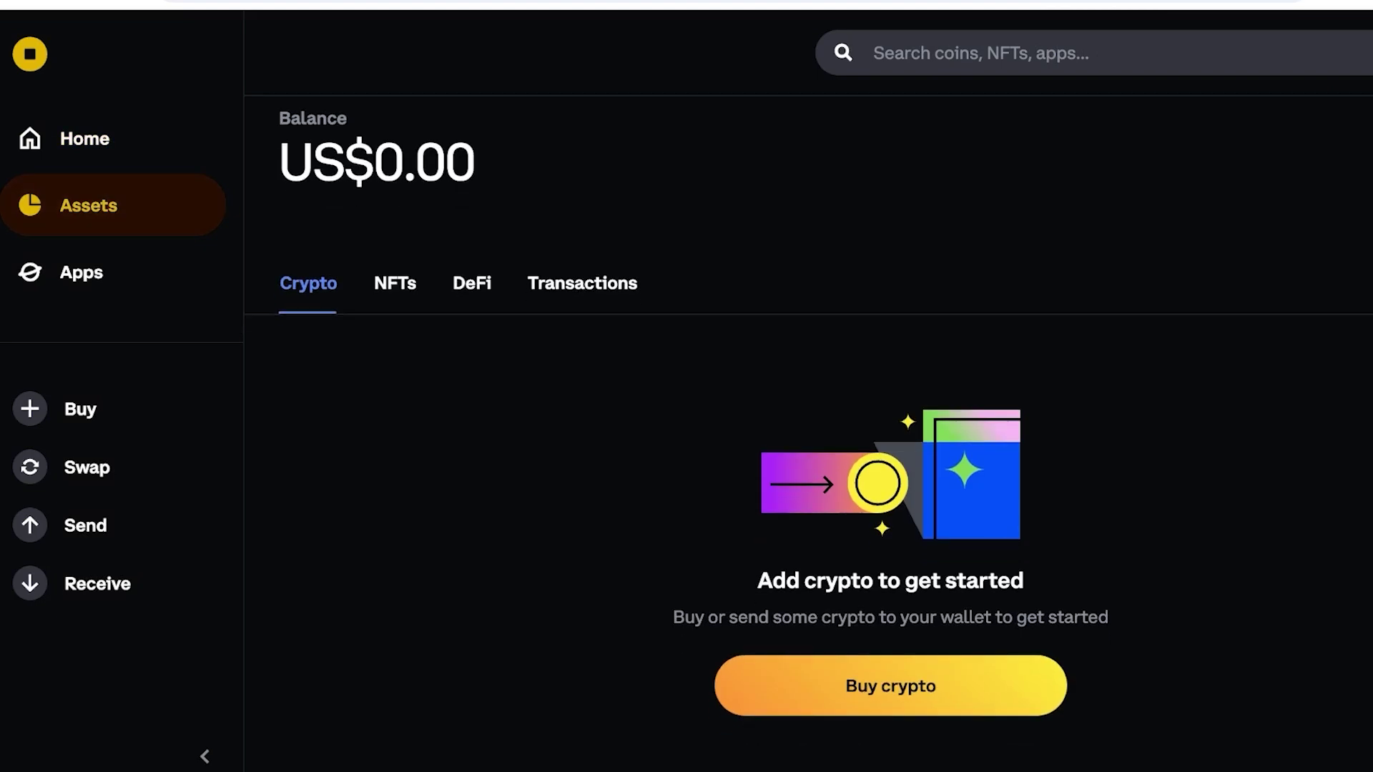
pyautogui.click(80, 272)
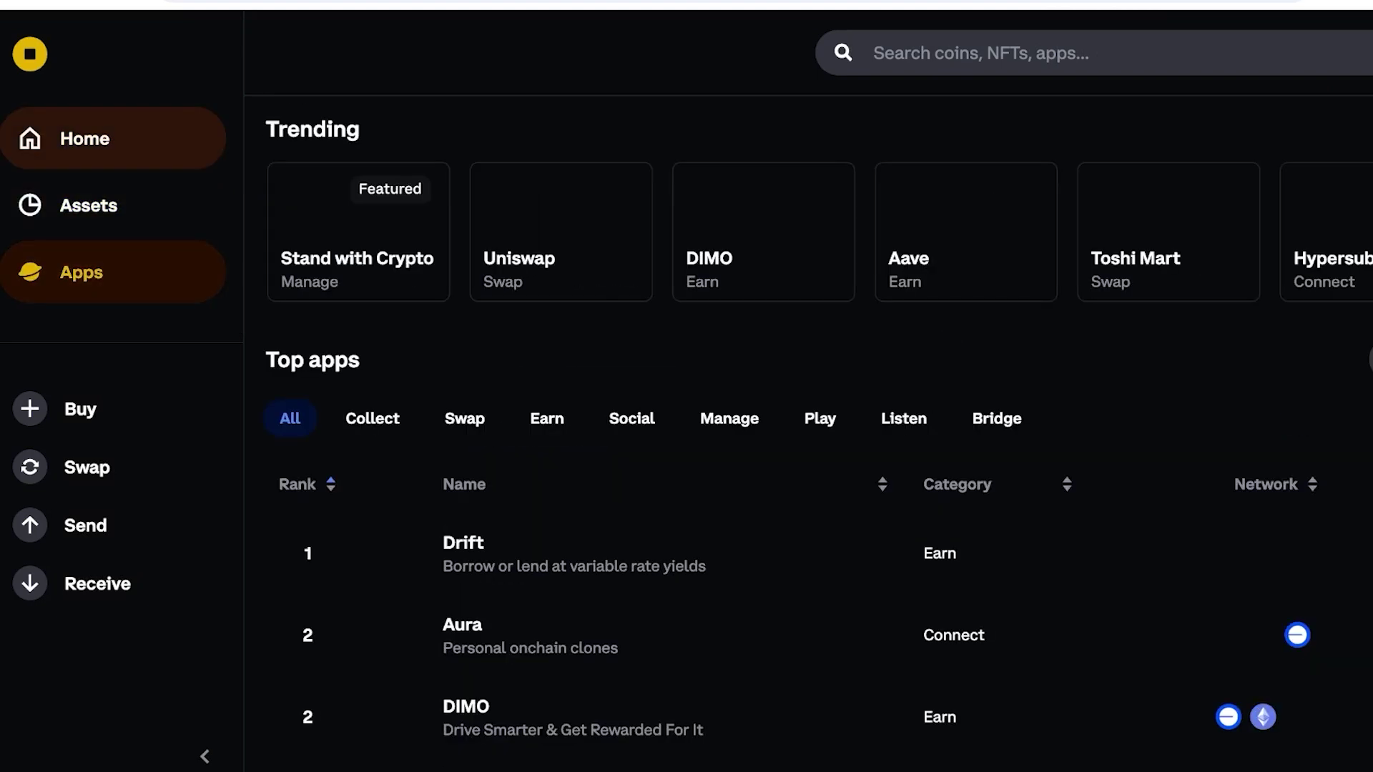
pyautogui.click(84, 138)
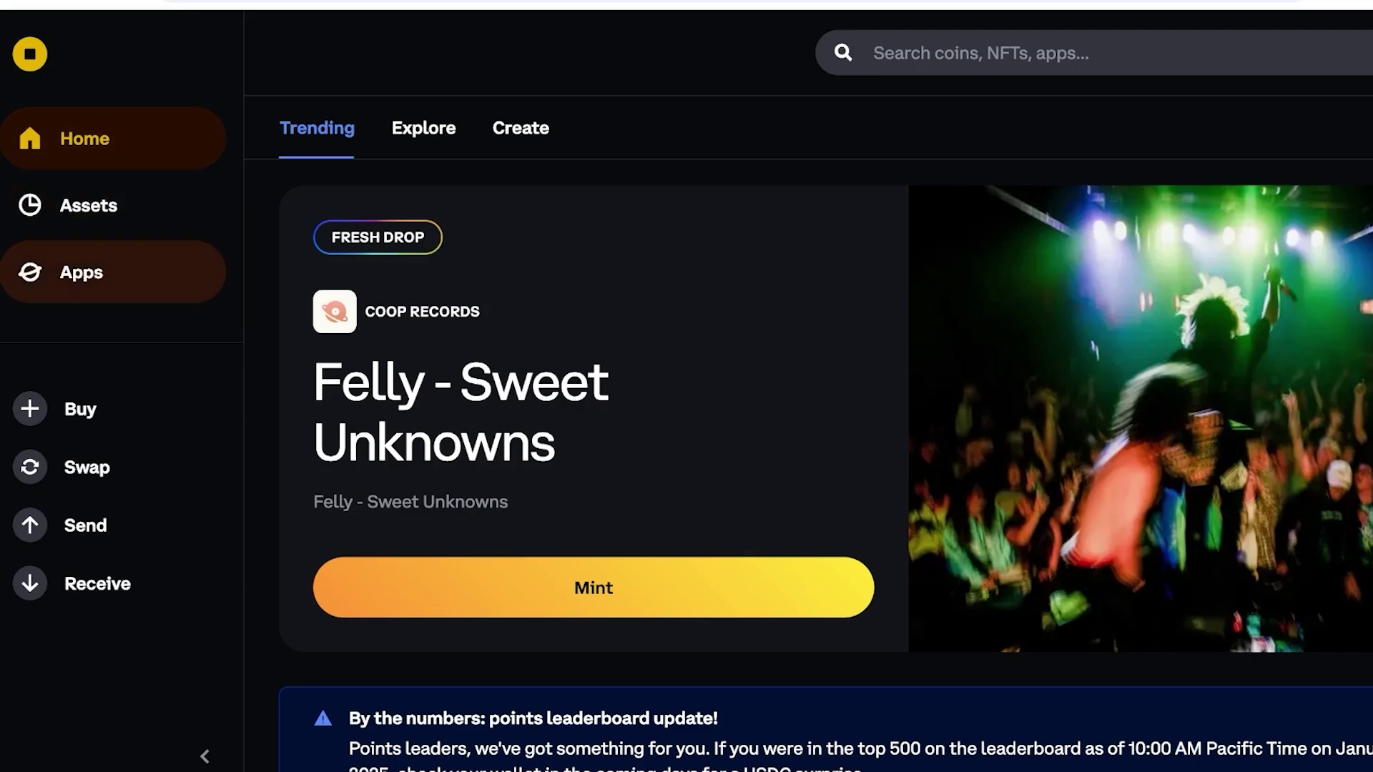
pyautogui.click(81, 272)
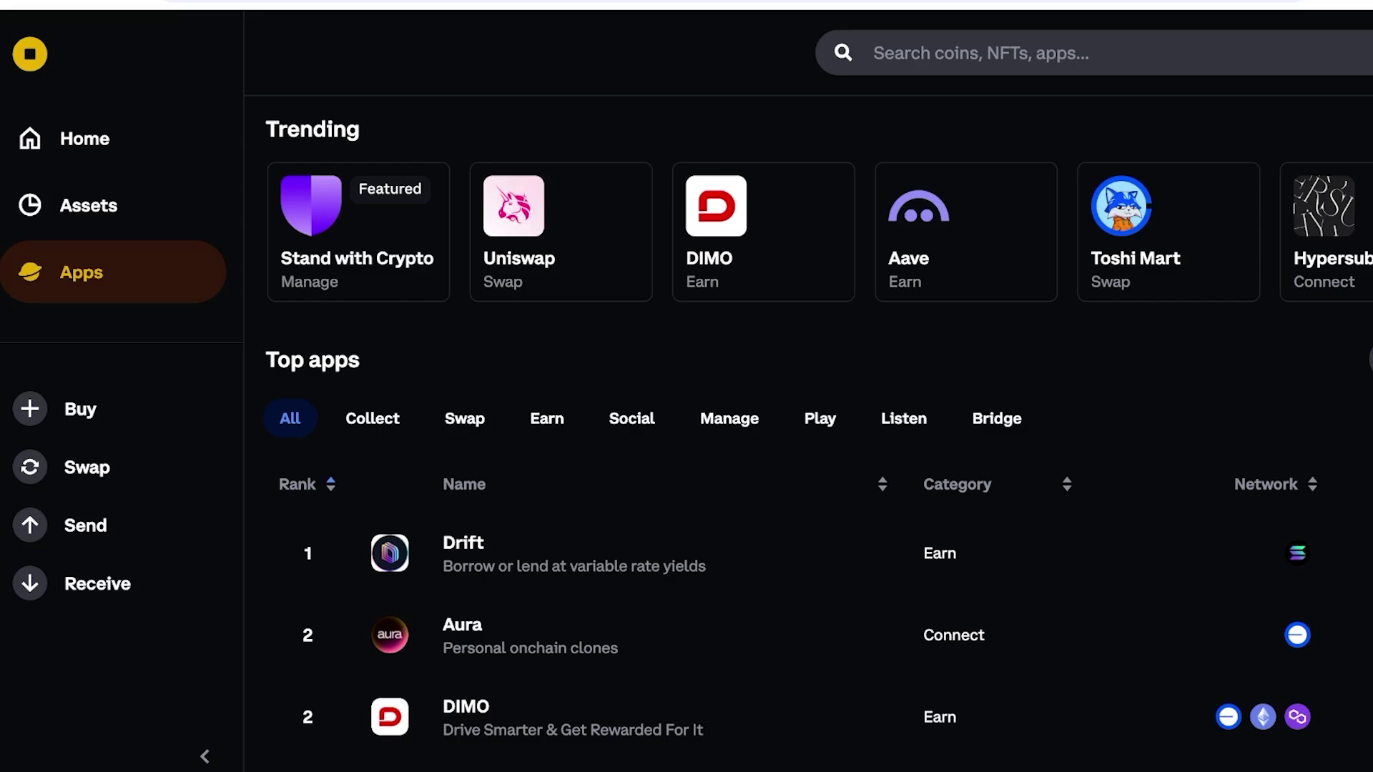
pyautogui.scroll(-4, 808, 429)
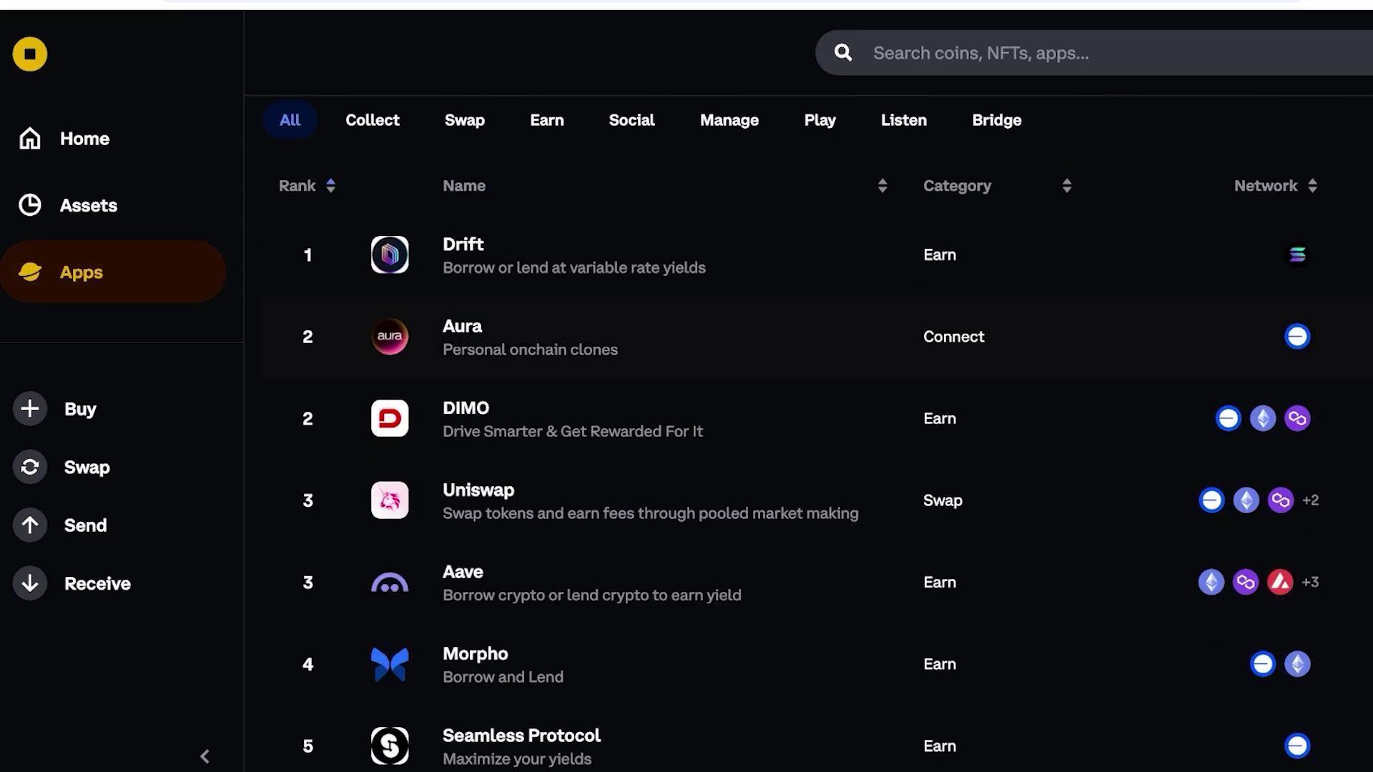
pyautogui.scroll(-1, 808, 429)
pyautogui.scroll(-3, 808, 368)
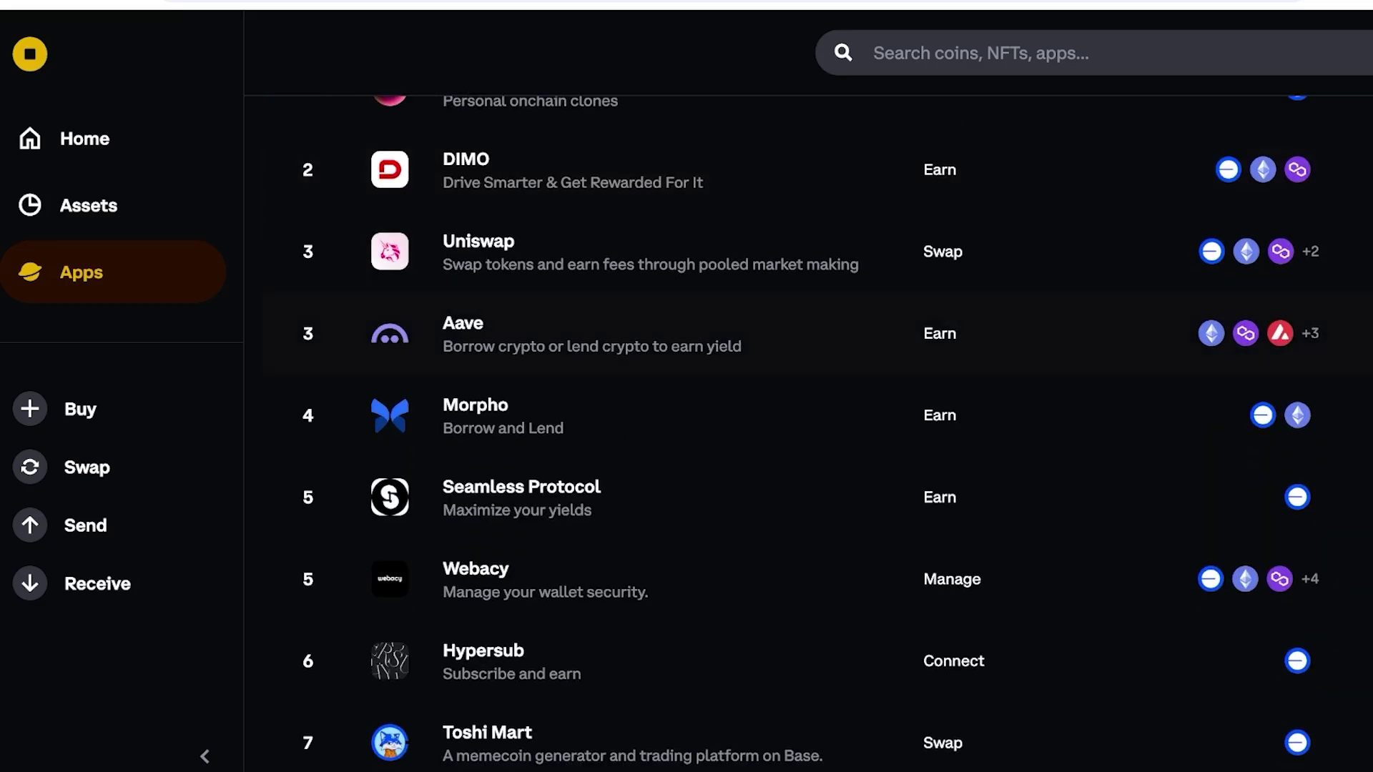
pyautogui.scroll(-1, 808, 372)
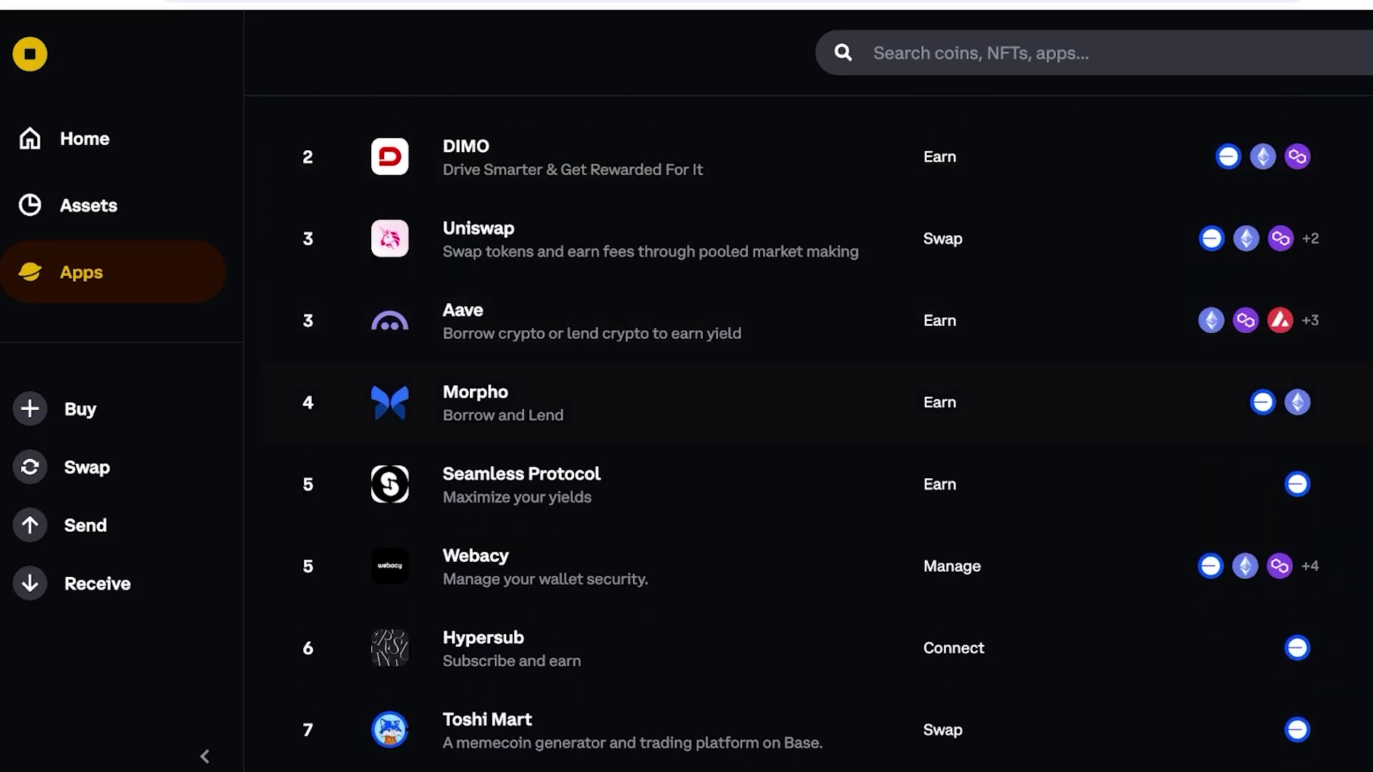
pyautogui.scroll(-2, 808, 401)
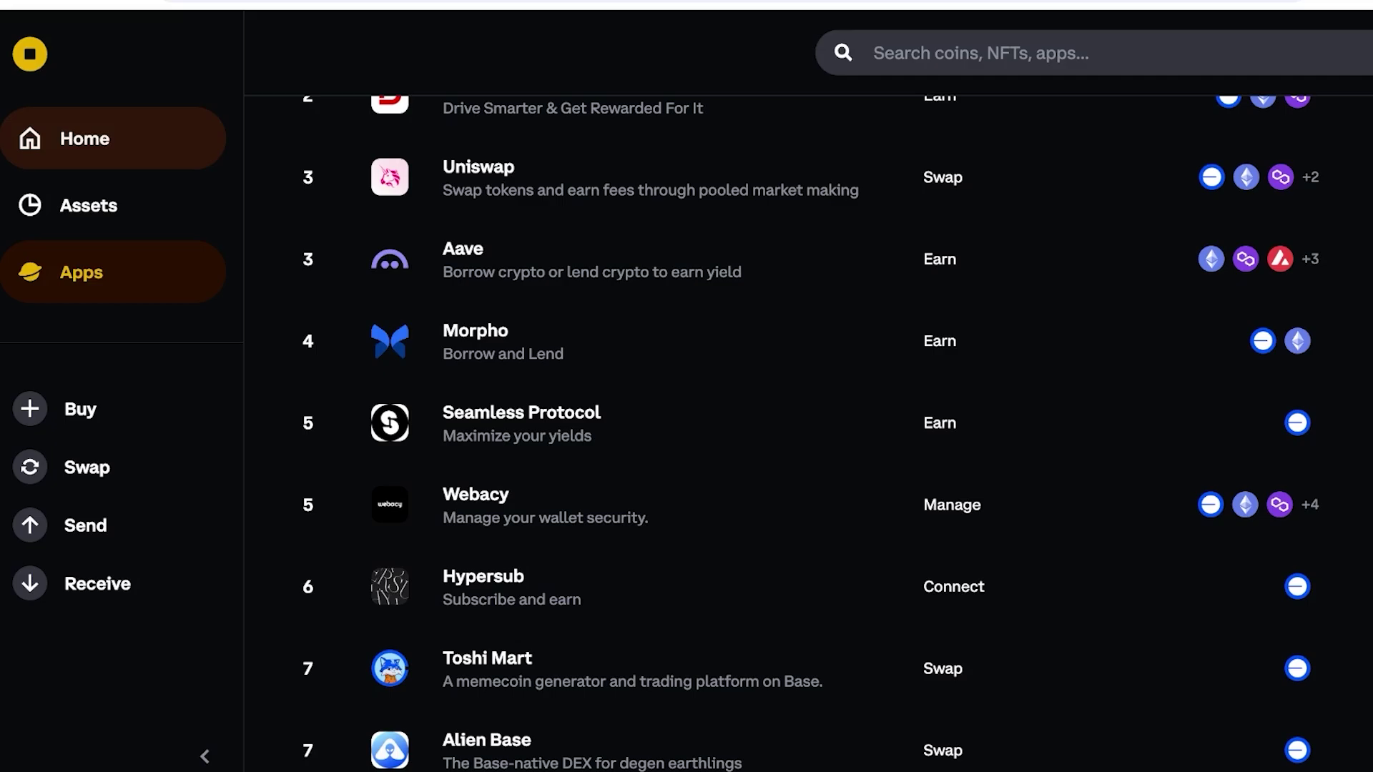
pyautogui.click(85, 138)
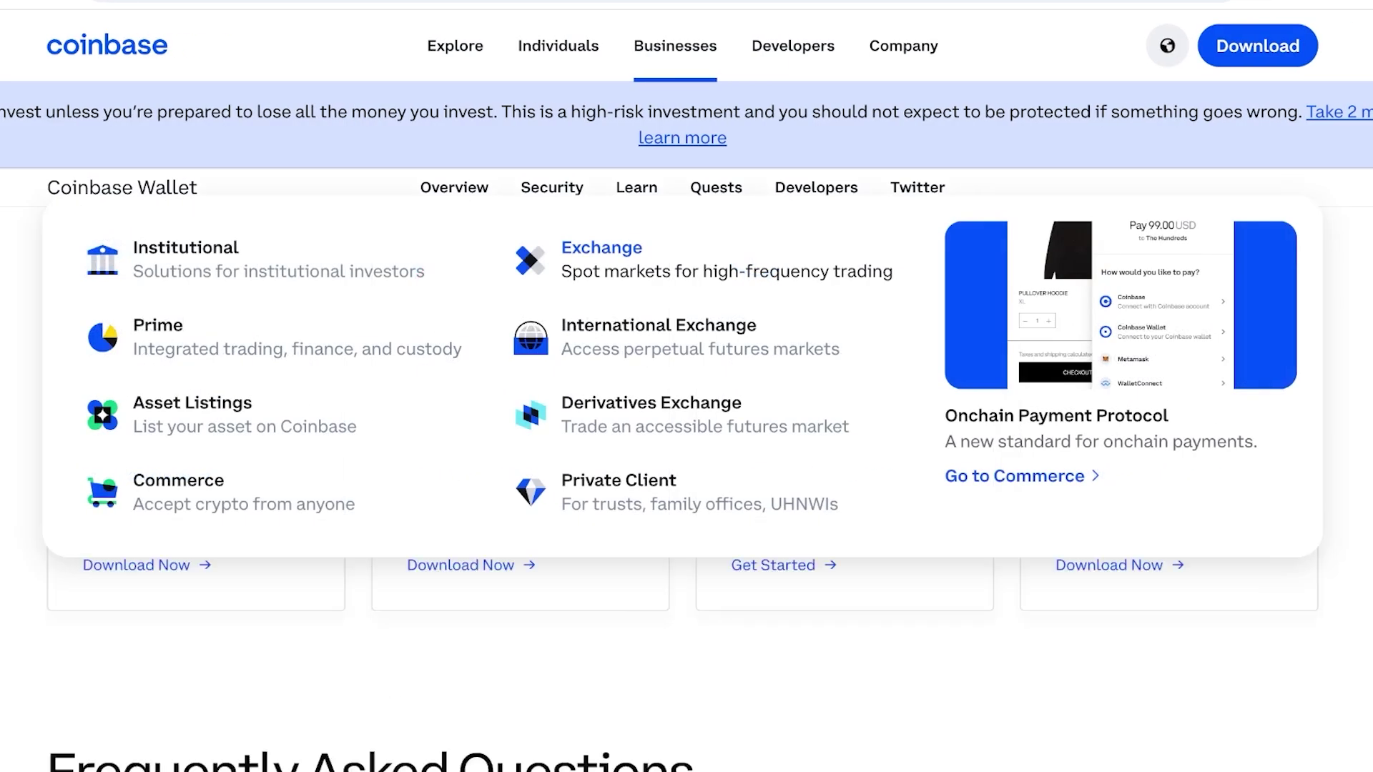
# Scroll the Coinbase Wallet download page and follow its Chrome Web Store link.
pyautogui.scroll(5, 687, 401)
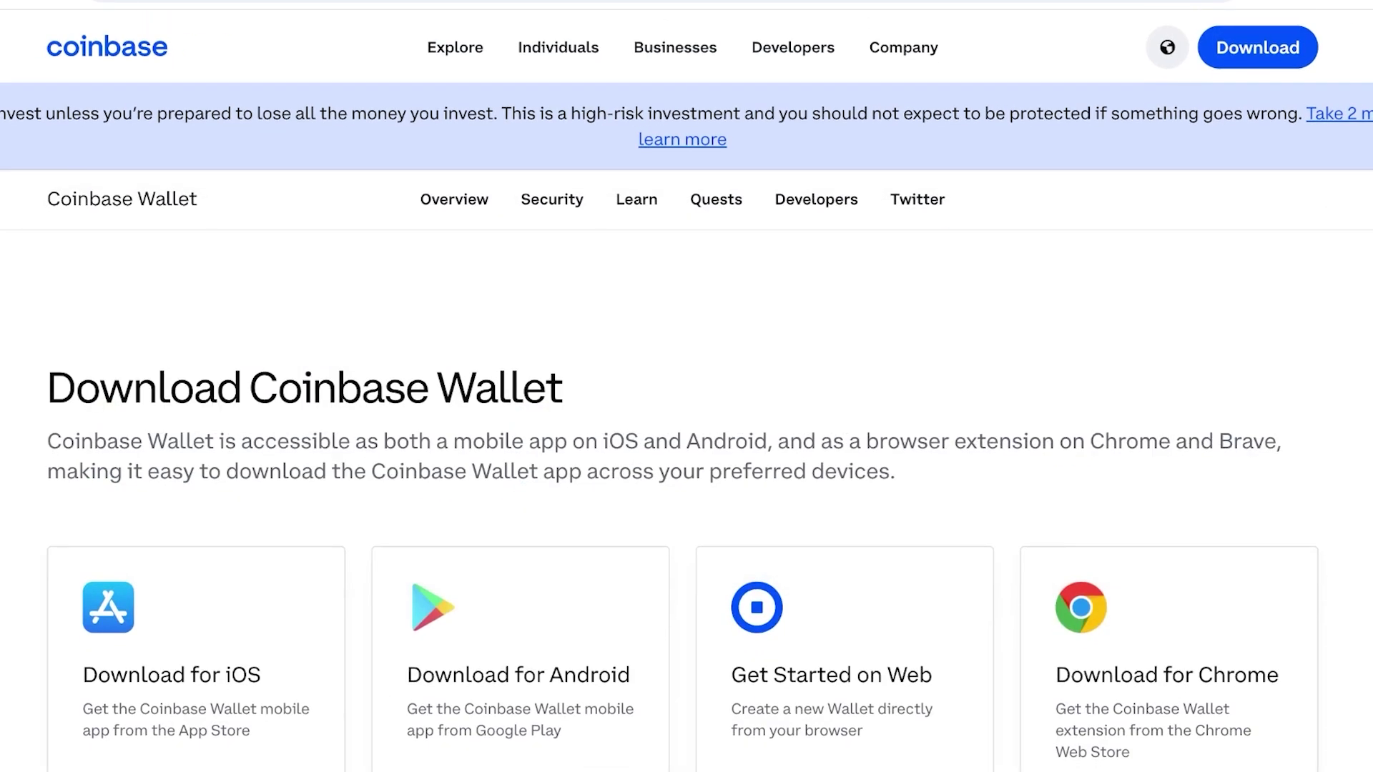
pyautogui.scroll(-4, 687, 400)
pyautogui.scroll(4, 687, 400)
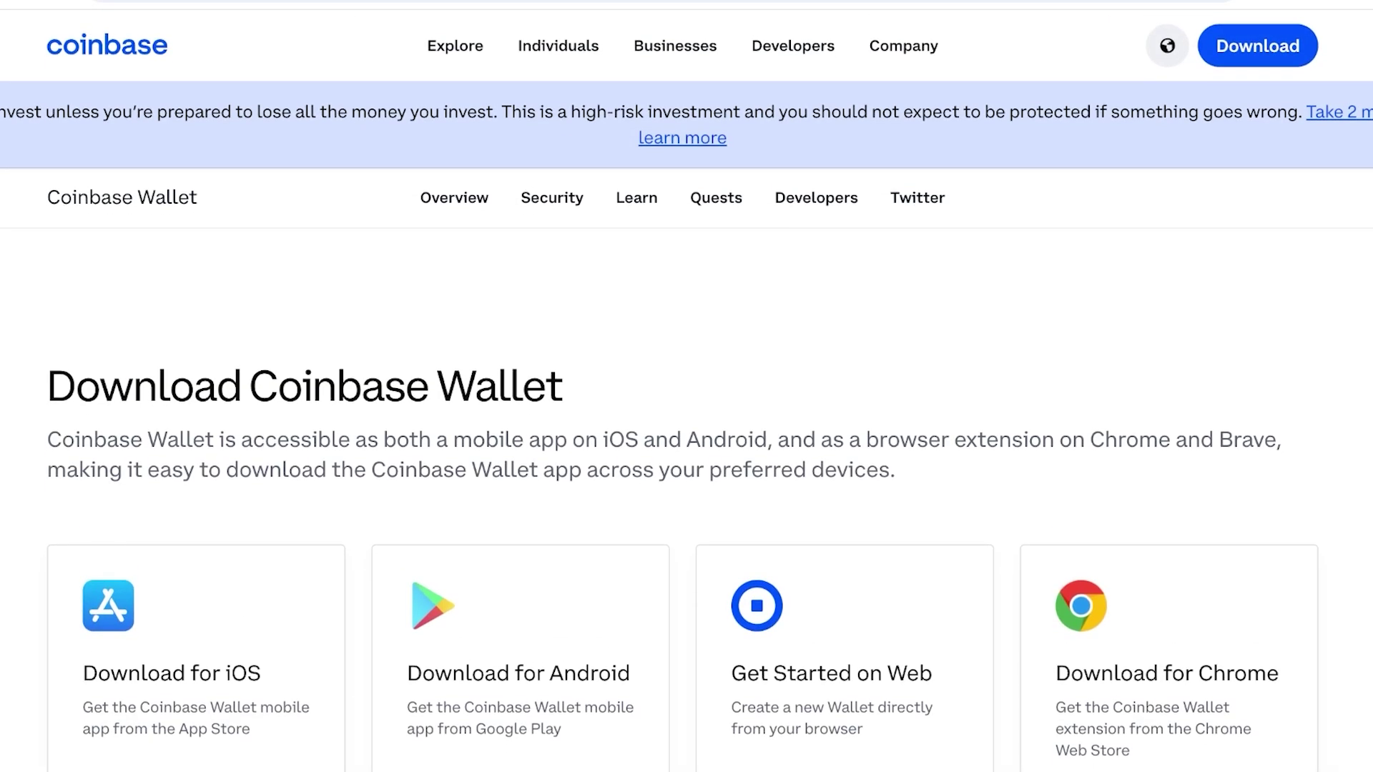
pyautogui.scroll(-5, 686, 400)
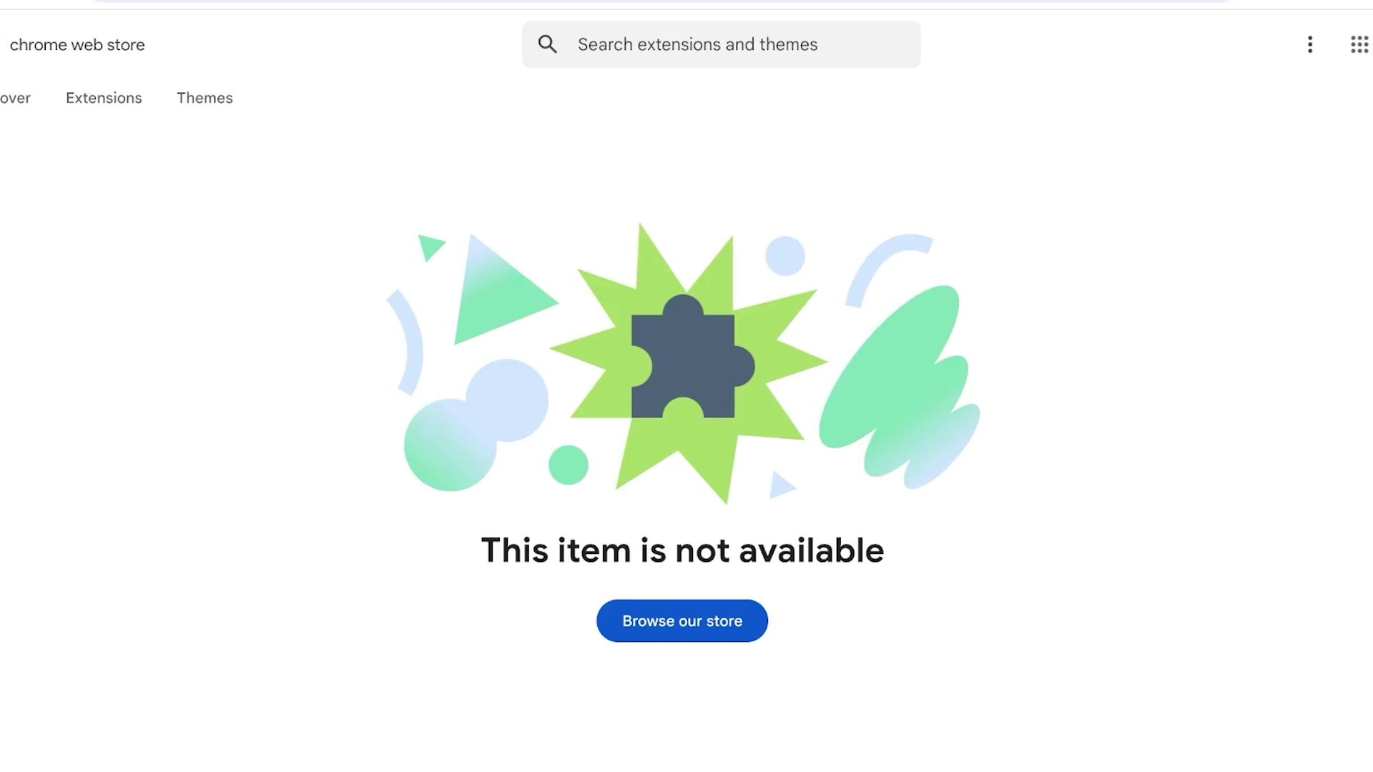
pyautogui.scroll(-2, 687, 386)
pyautogui.click(680, 503)
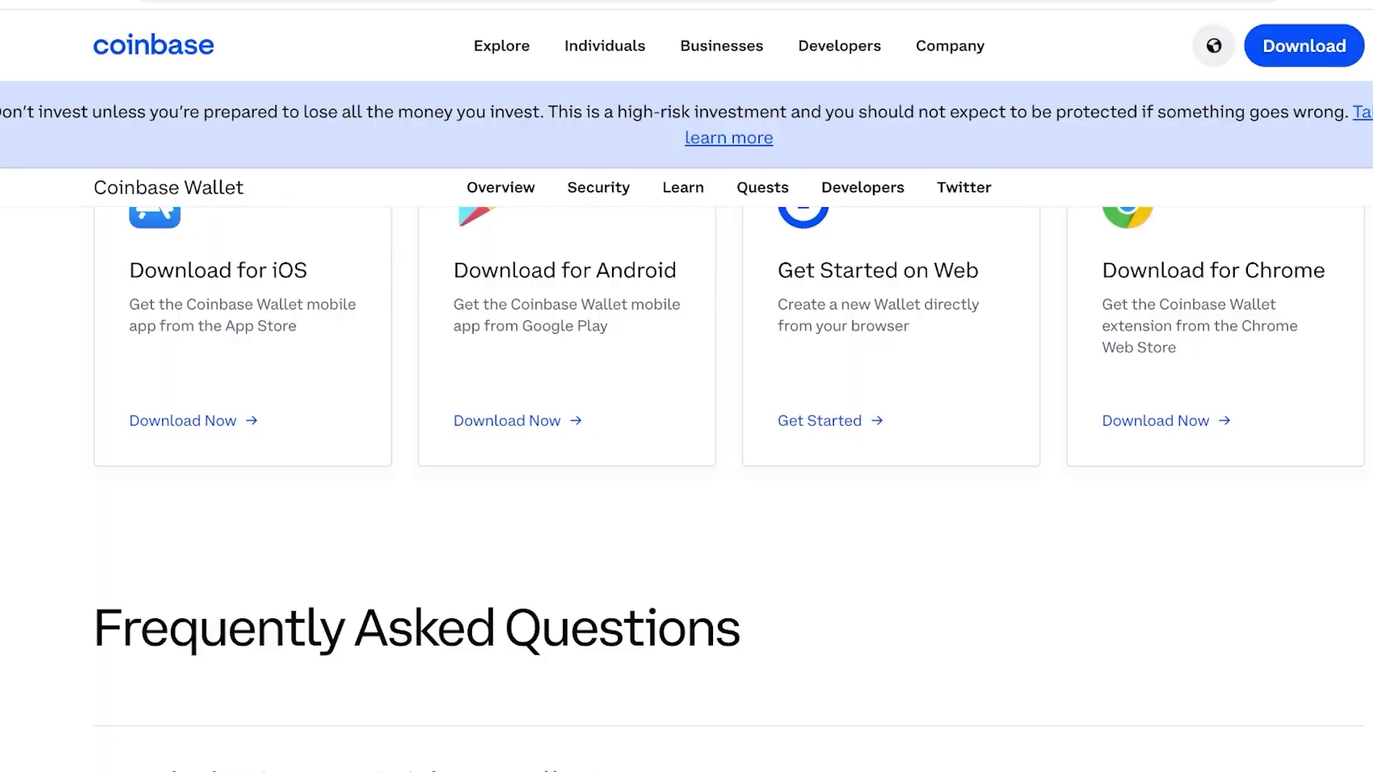
pyautogui.scroll(-3, 686, 386)
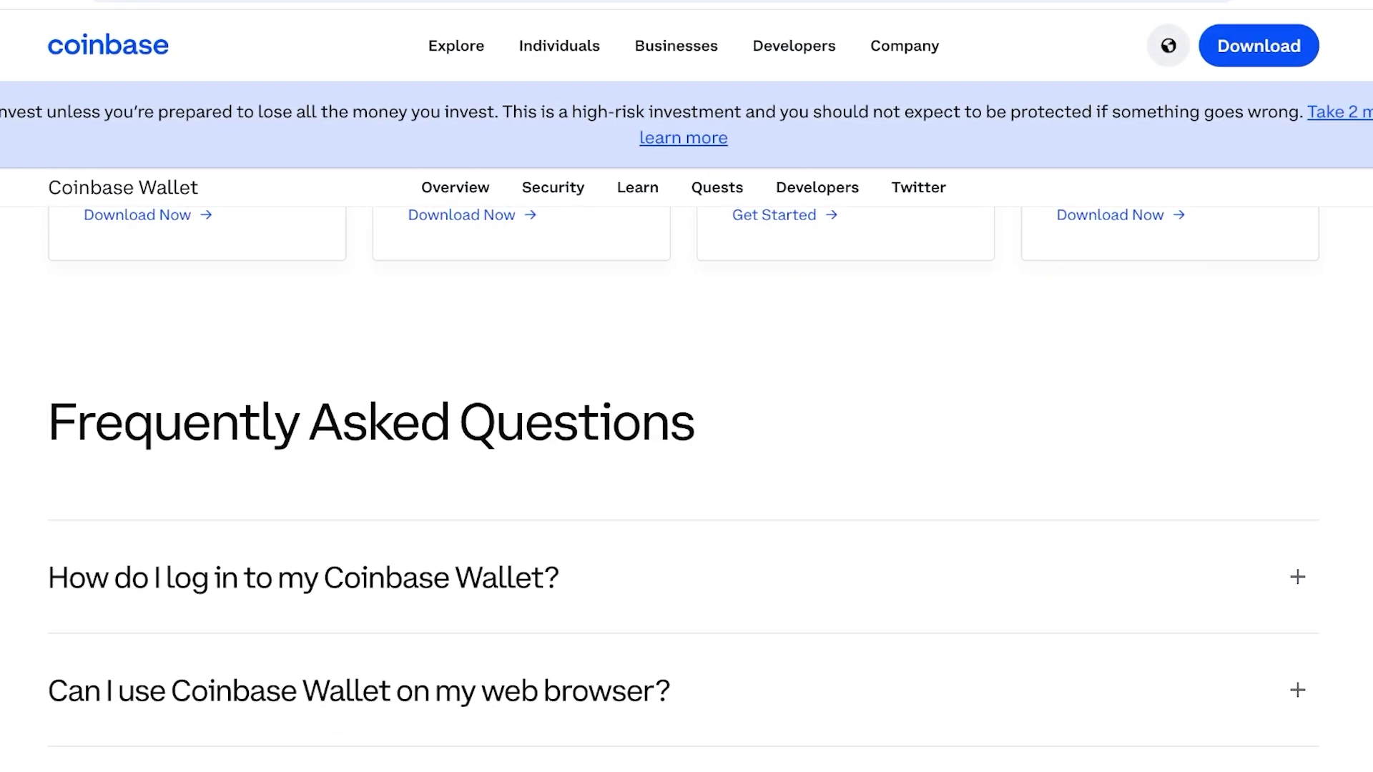
pyautogui.scroll(-1, 686, 386)
pyautogui.scroll(-4, 687, 501)
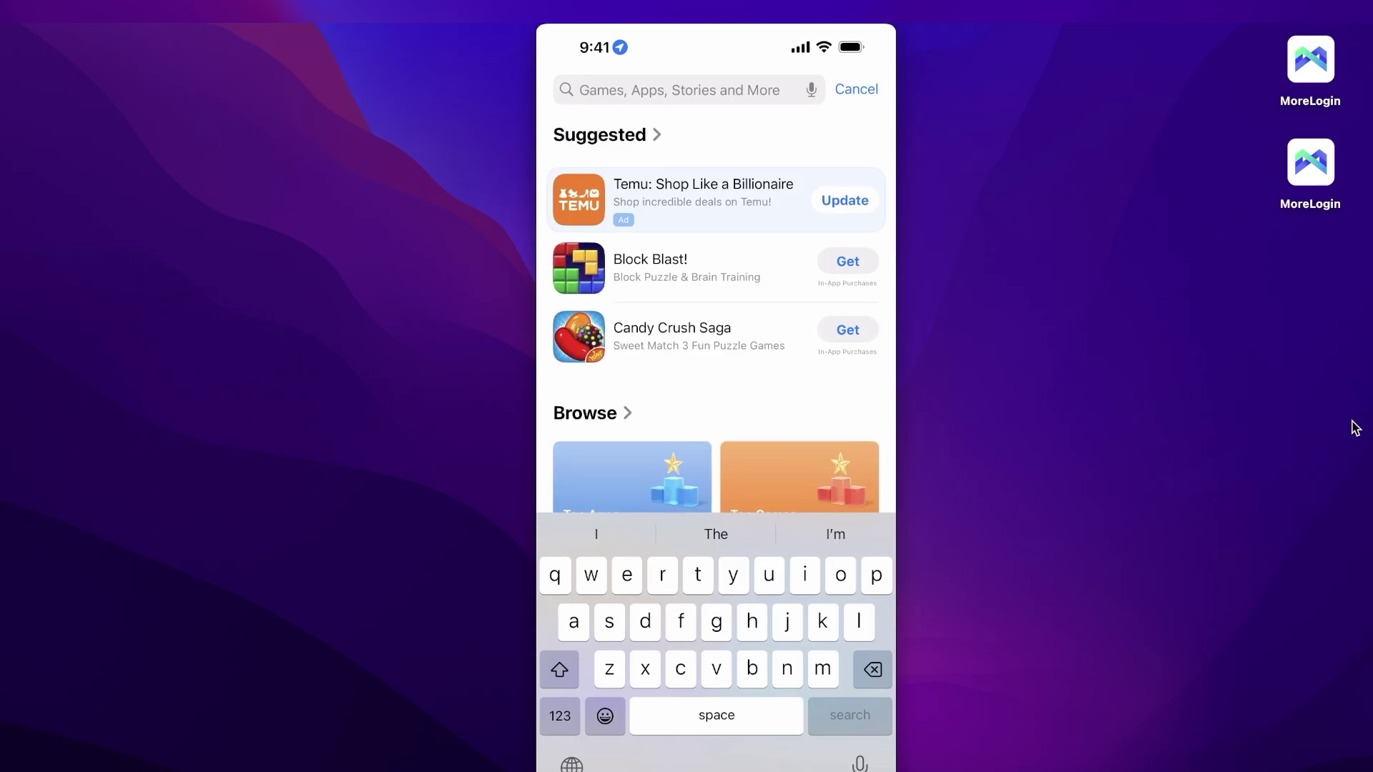
# Search the App Store for 'coinbase' and scroll the results.
pyautogui.write('coinbase')
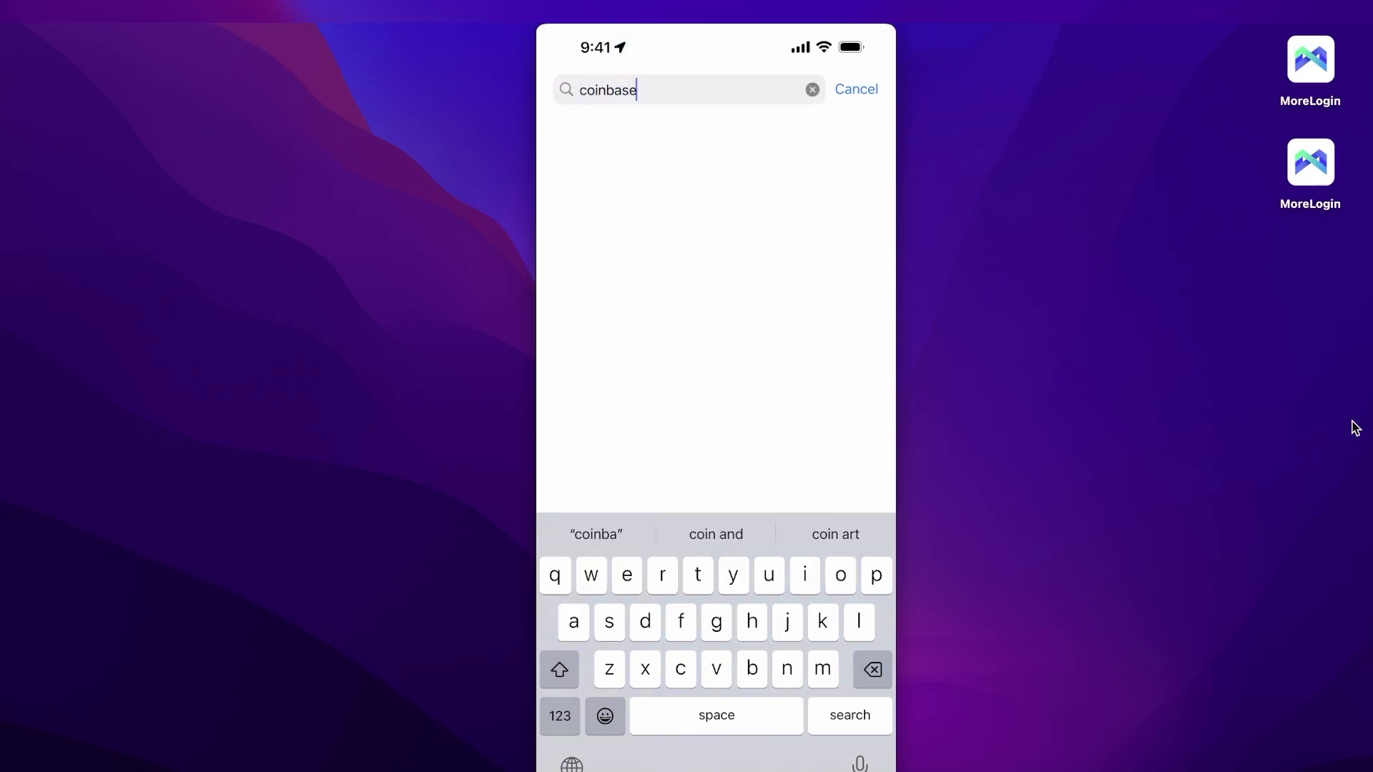
pyautogui.press('Return')
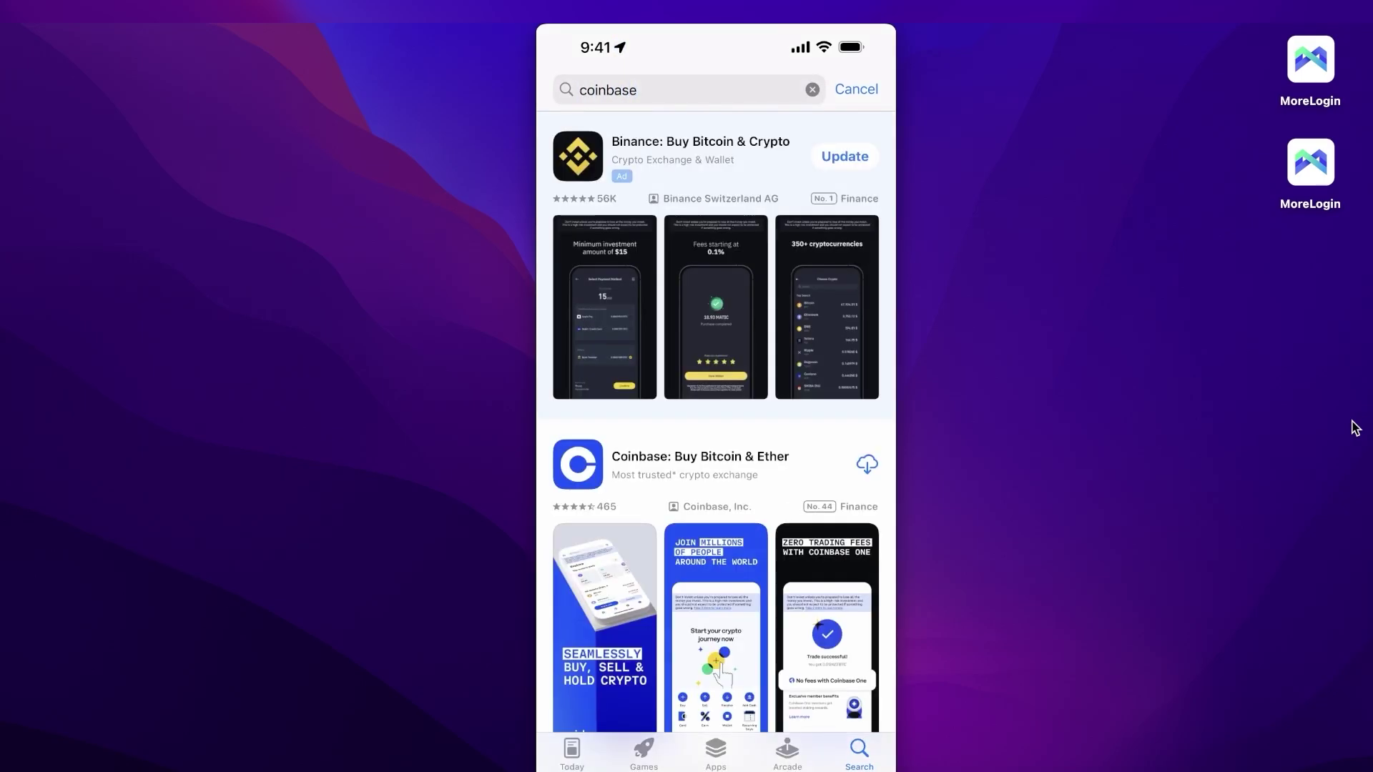
pyautogui.scroll(-2, 716, 429)
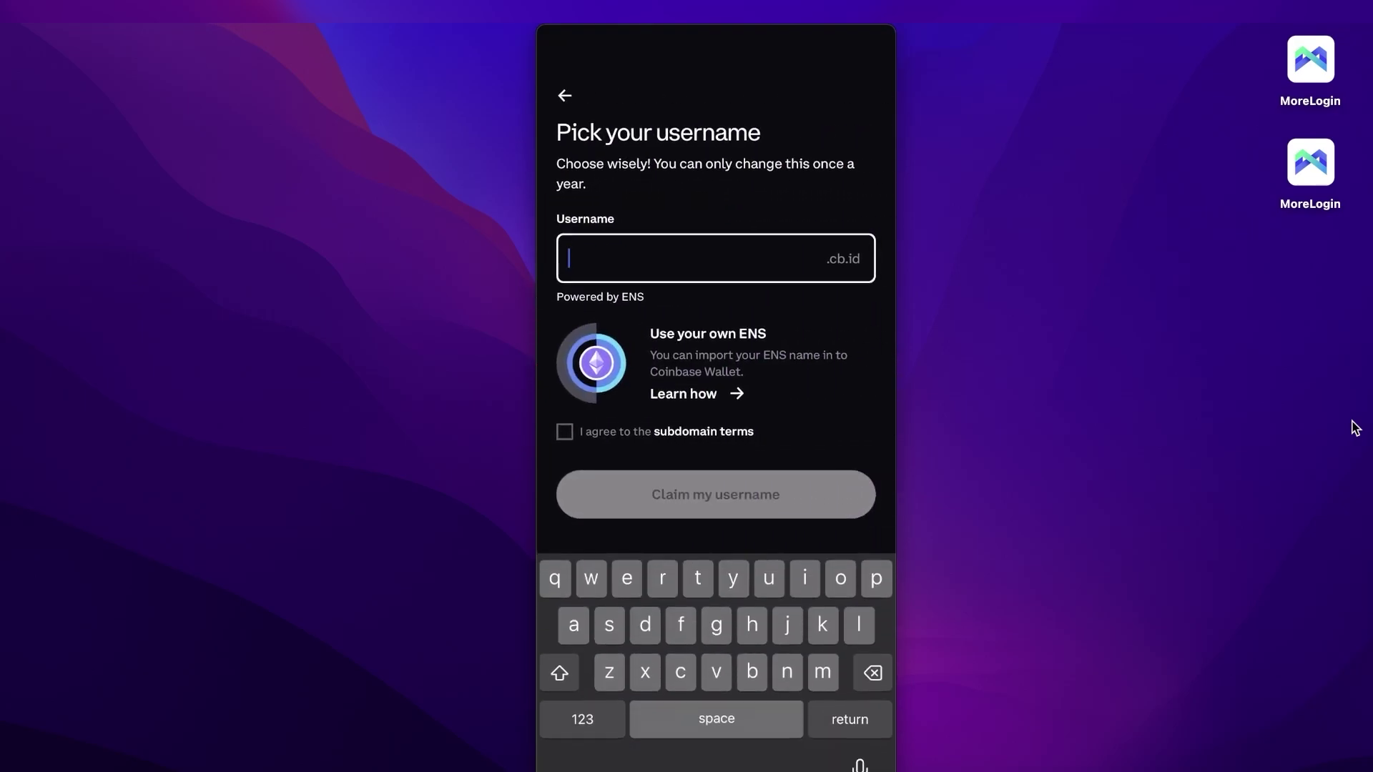
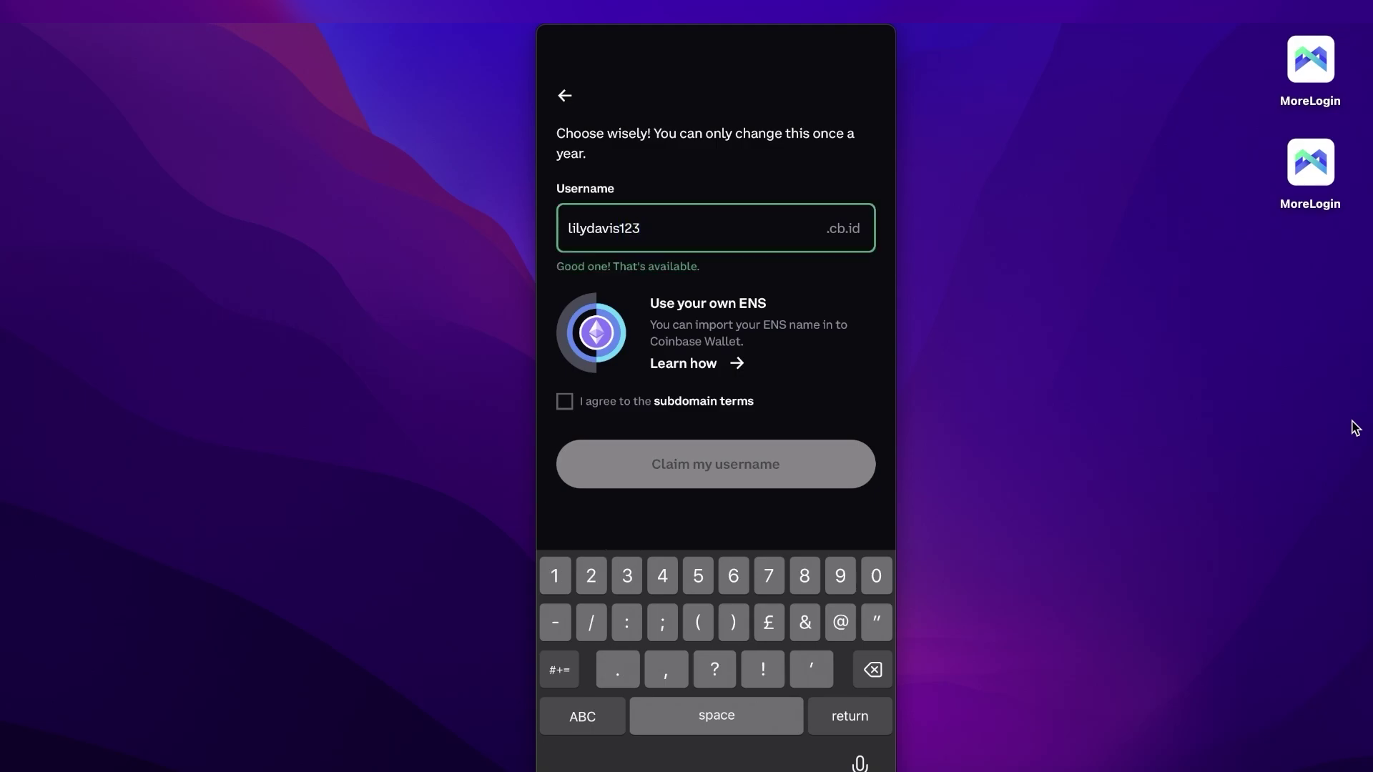